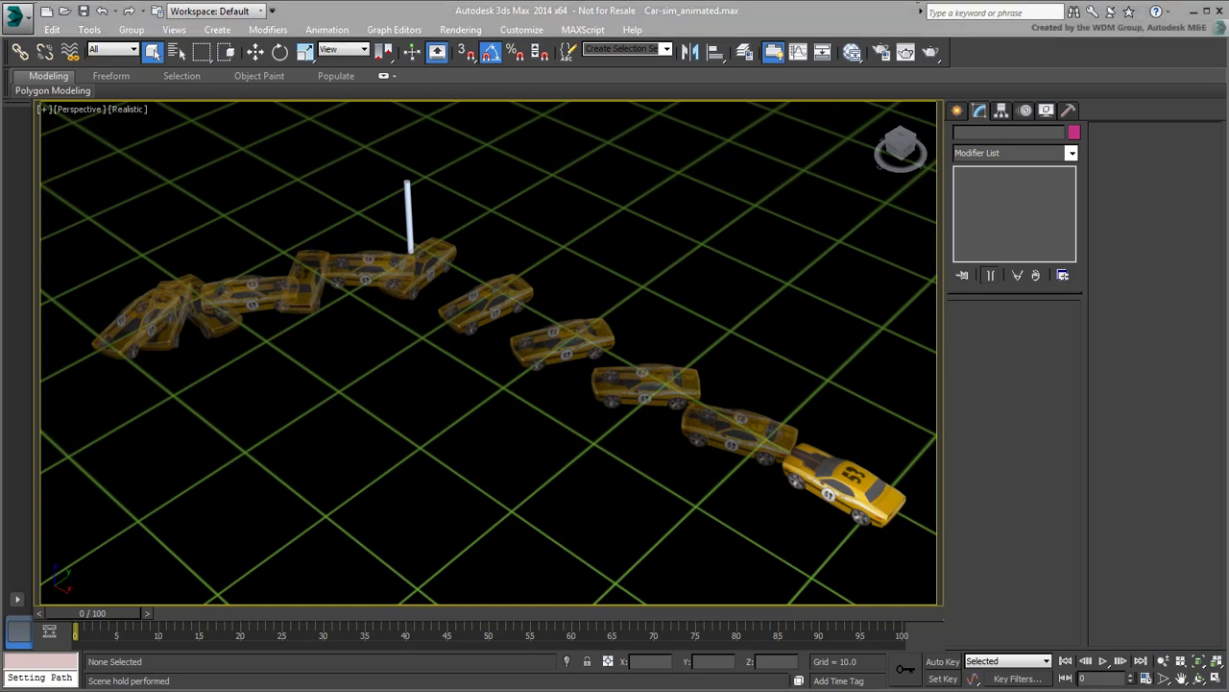
- Drop Car-sim_visibility.max into the viewport and open it, discarding changes to the current scene
{"action": "left_click_drag", "start_coordinate": [727, 363], "coordinate": [659, 303]}
{"action": "left_click", "coordinate": [684, 311]}
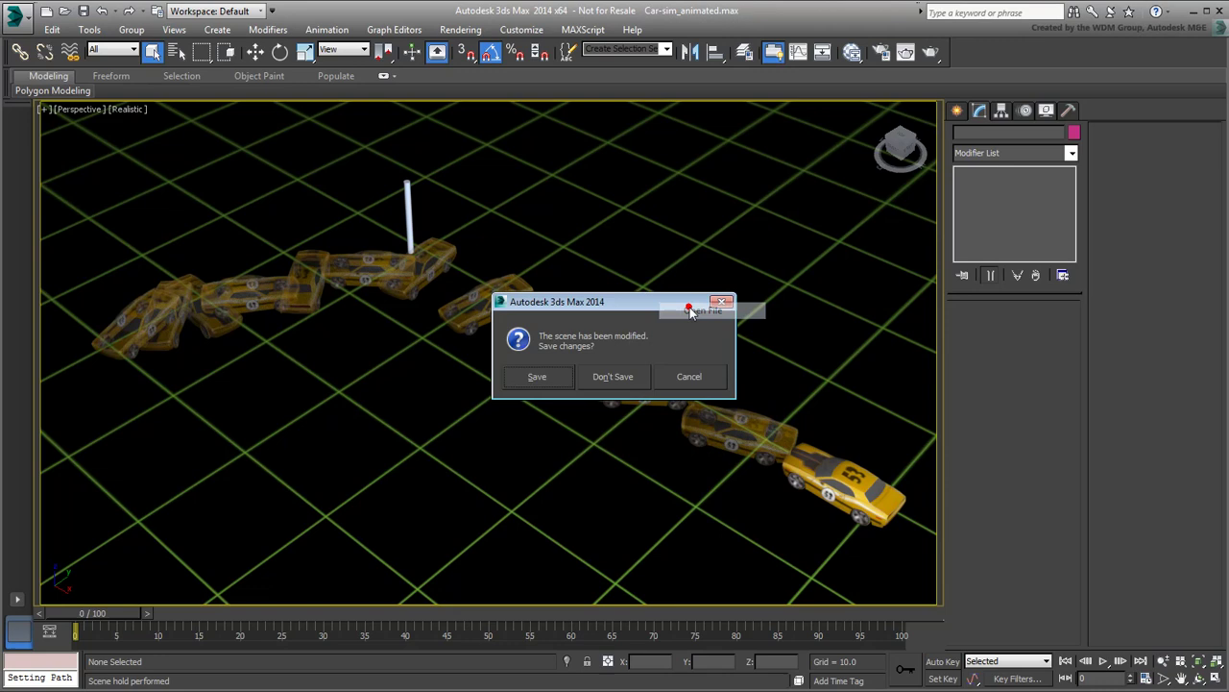
{"action": "left_click", "coordinate": [610, 377]}
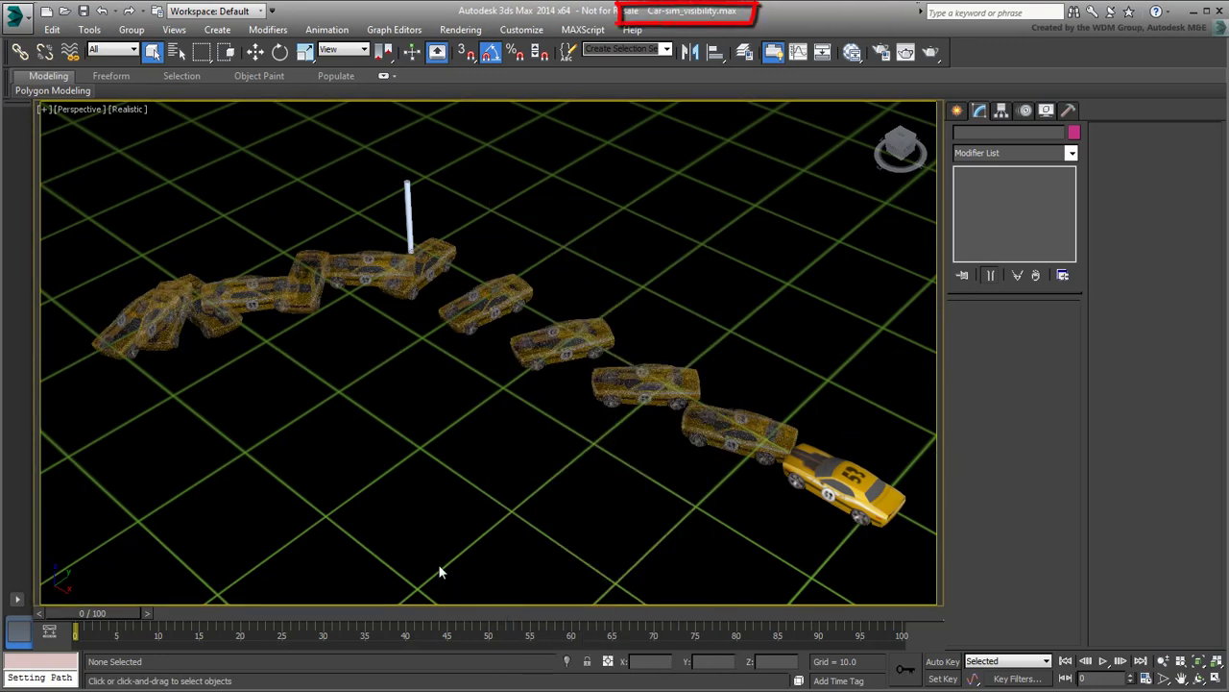
- Scrub the animation between frames 4 and 64 to preview the car, then select clone Car002
{"action": "mouse_move", "coordinate": [96, 612]}
{"action": "left_mouse_down"}
{"action": "mouse_move", "coordinate": [390, 613]}
{"action": "mouse_move", "coordinate": [603, 634]}
{"action": "mouse_move", "coordinate": [673, 619]}
{"action": "mouse_move", "coordinate": [75, 619]}
{"action": "left_mouse_up"}
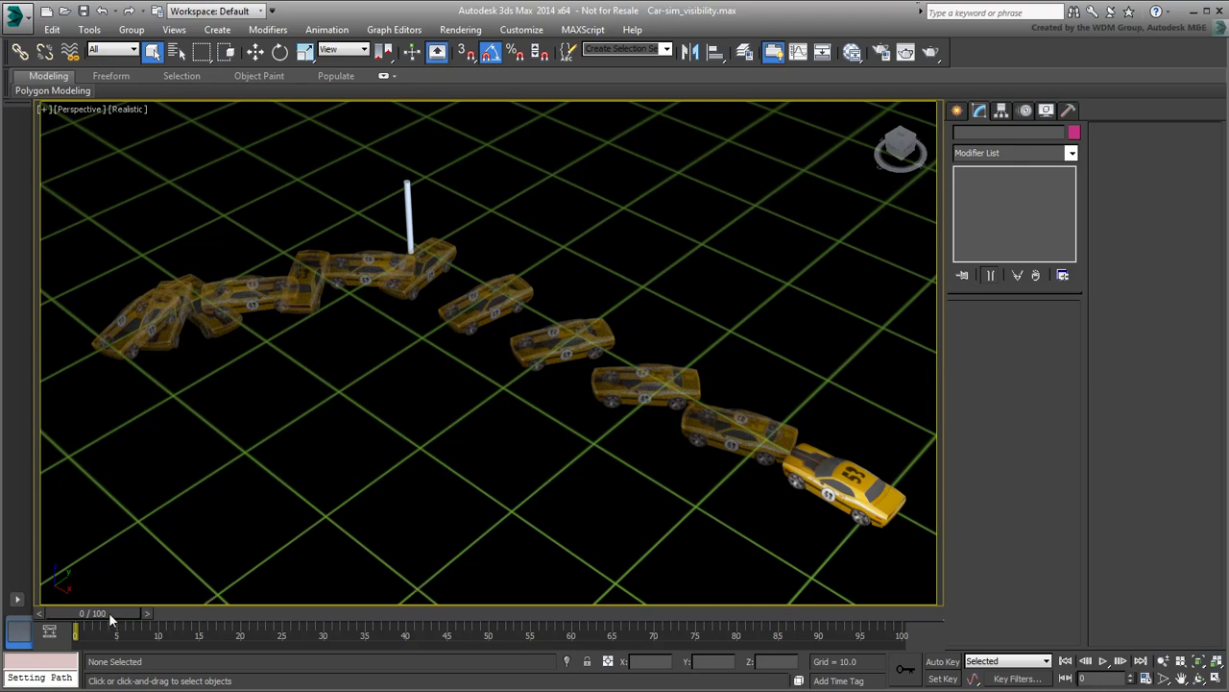
{"action": "mouse_move", "coordinate": [109, 612]}
{"action": "left_mouse_down"}
{"action": "mouse_move", "coordinate": [219, 629]}
{"action": "mouse_move", "coordinate": [101, 619]}
{"action": "left_mouse_up"}
{"action": "left_click", "coordinate": [741, 424]}
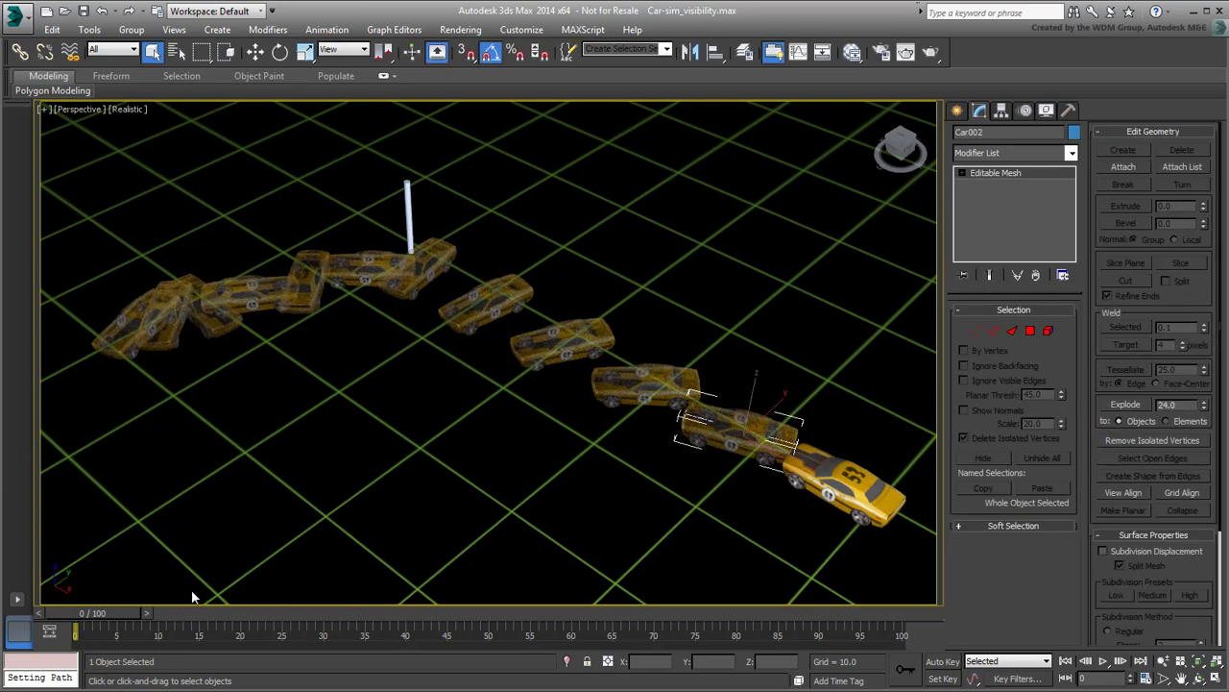
{"action": "left_click_drag", "start_coordinate": [112, 611], "coordinate": [150, 615]}
{"action": "key", "text": "q"}
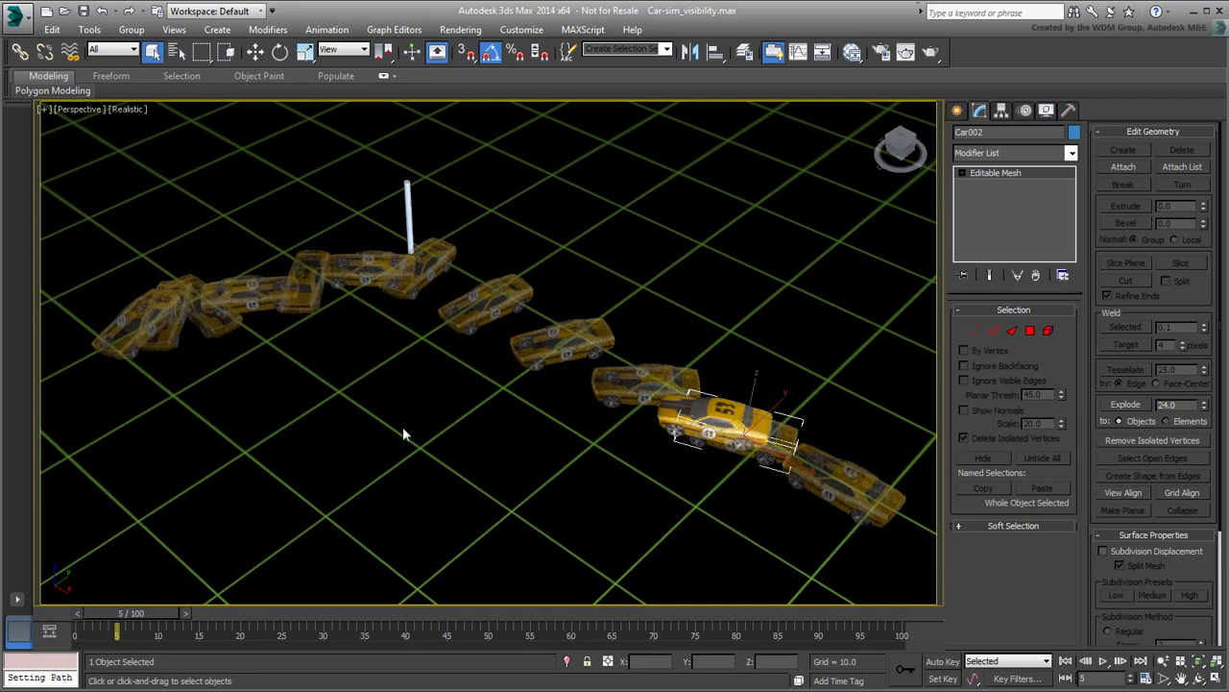
- Open the Curve Editor for Car002 and add a Visibility track to it
{"action": "right_click", "coordinate": [380, 413]}
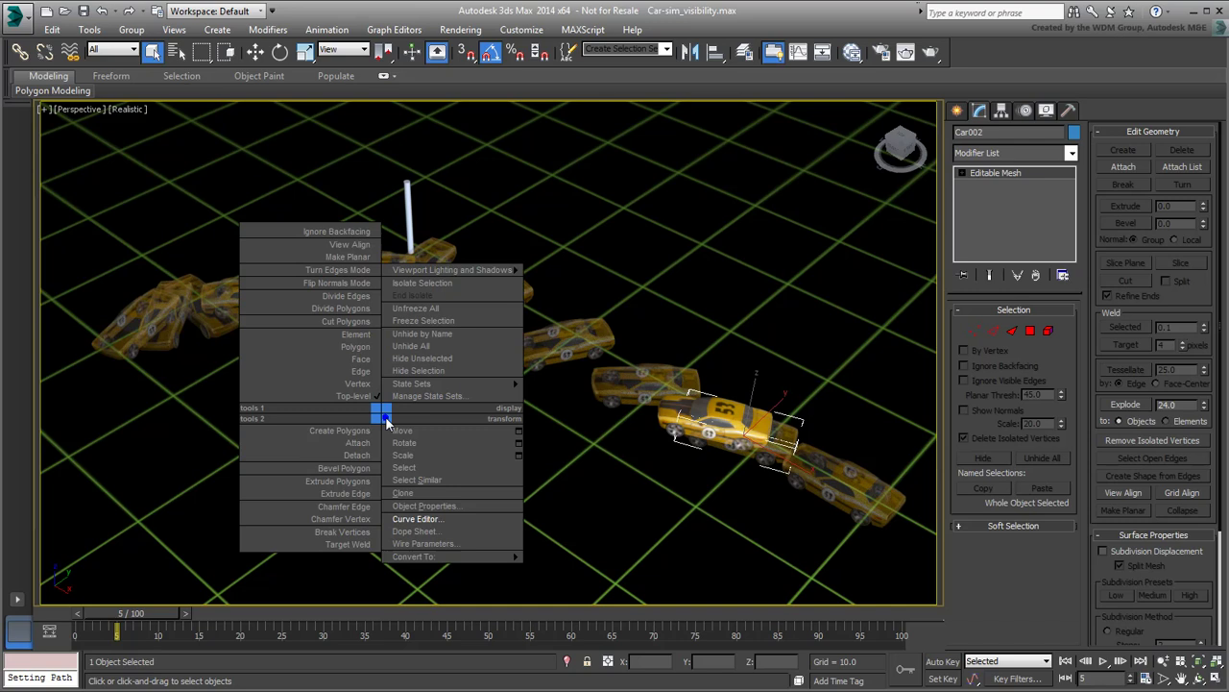
{"action": "left_click", "coordinate": [430, 520]}
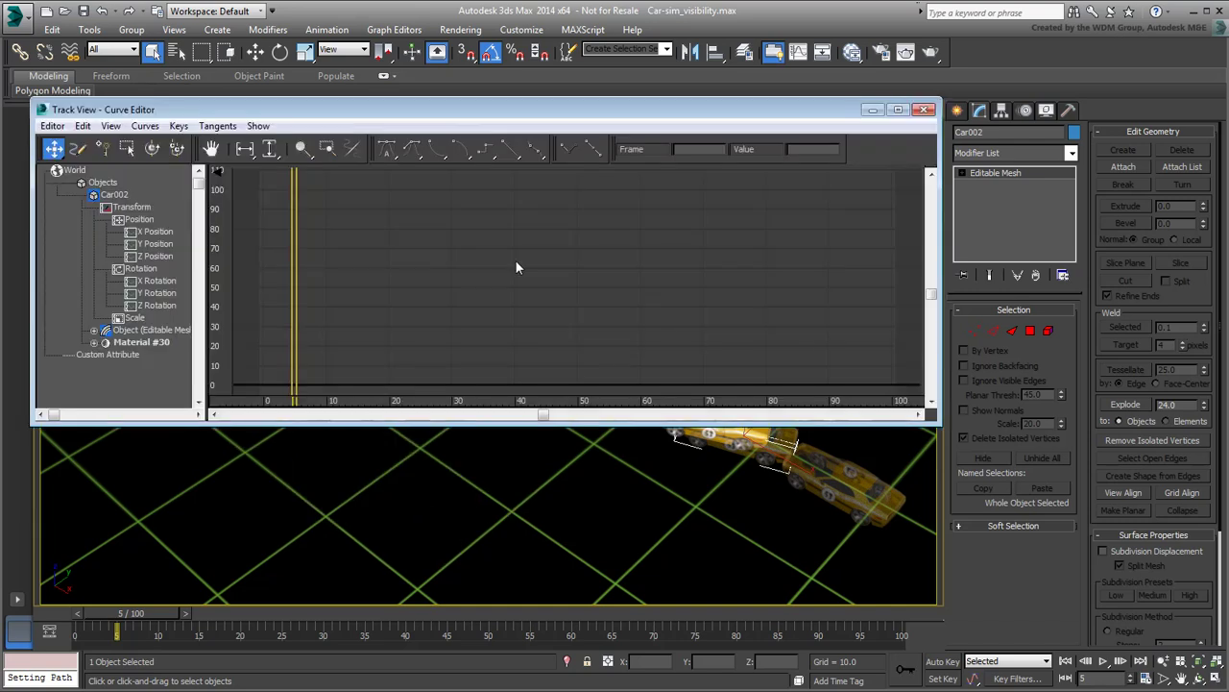
{"action": "left_click", "coordinate": [123, 195]}
{"action": "left_click", "coordinate": [83, 126]}
{"action": "mouse_move", "coordinate": [137, 262]}
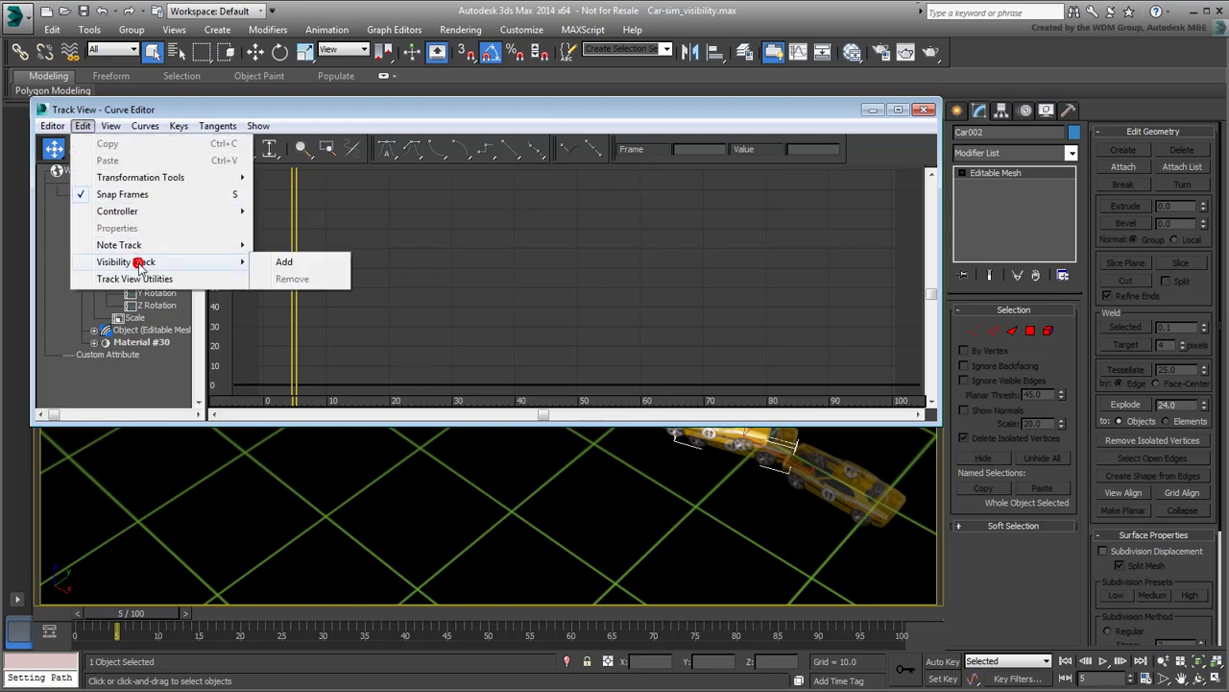
{"action": "left_click", "coordinate": [288, 262]}
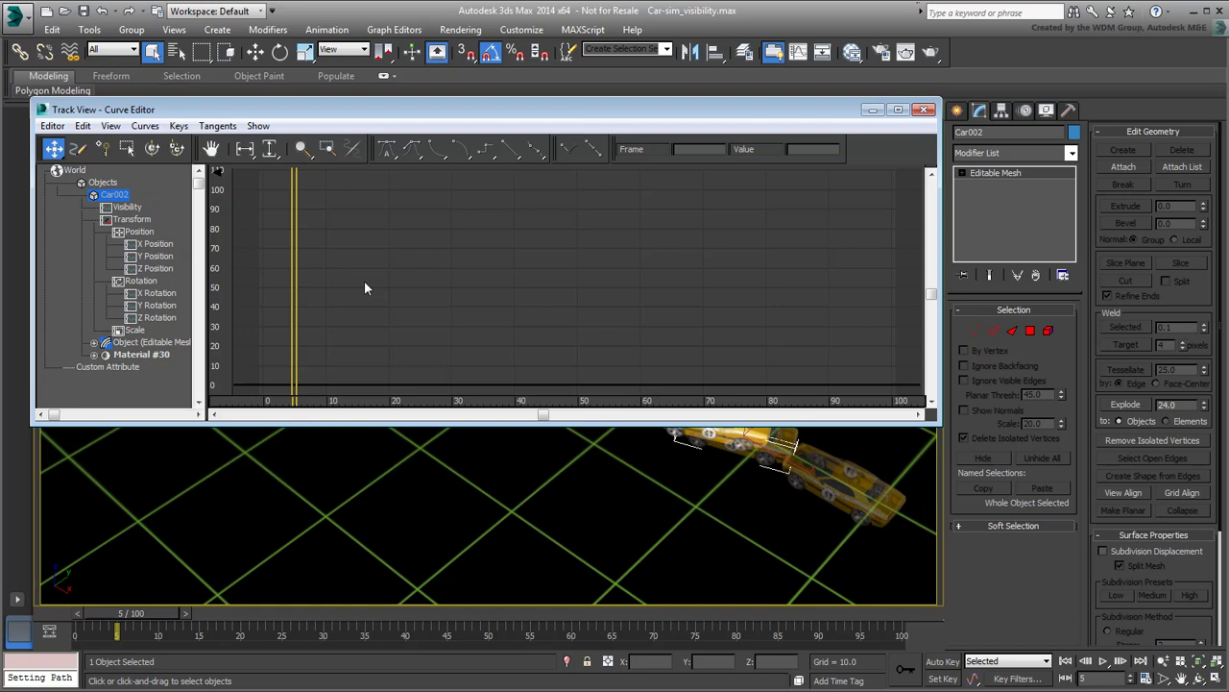
- Add two keys on Car002's Visibility curve around frames 16 and 27
{"action": "left_click", "coordinate": [127, 207]}
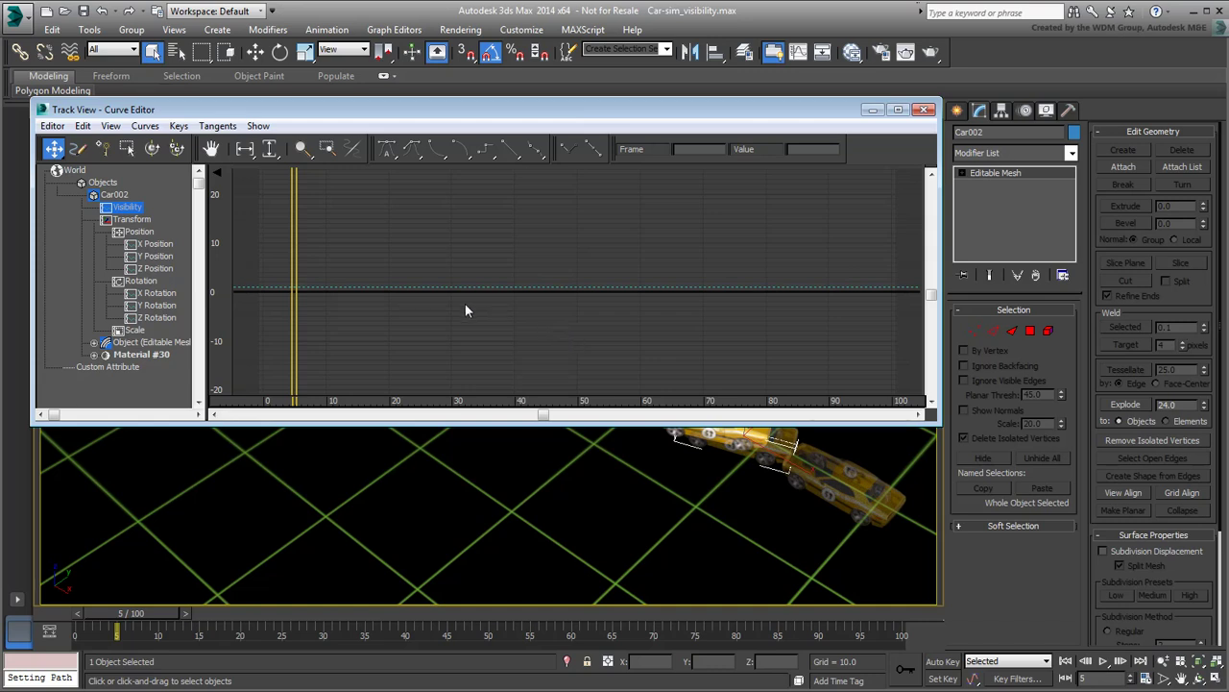
{"action": "left_click", "coordinate": [102, 147]}
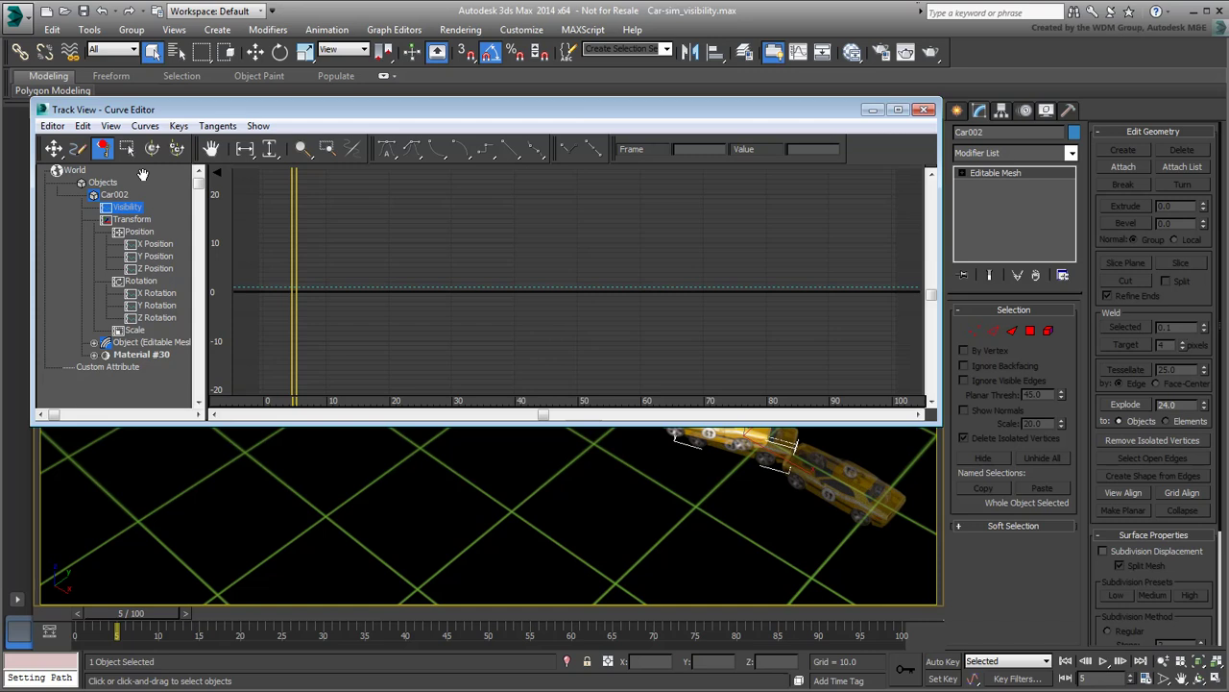
{"action": "left_click", "coordinate": [362, 287]}
{"action": "left_click", "coordinate": [435, 287]}
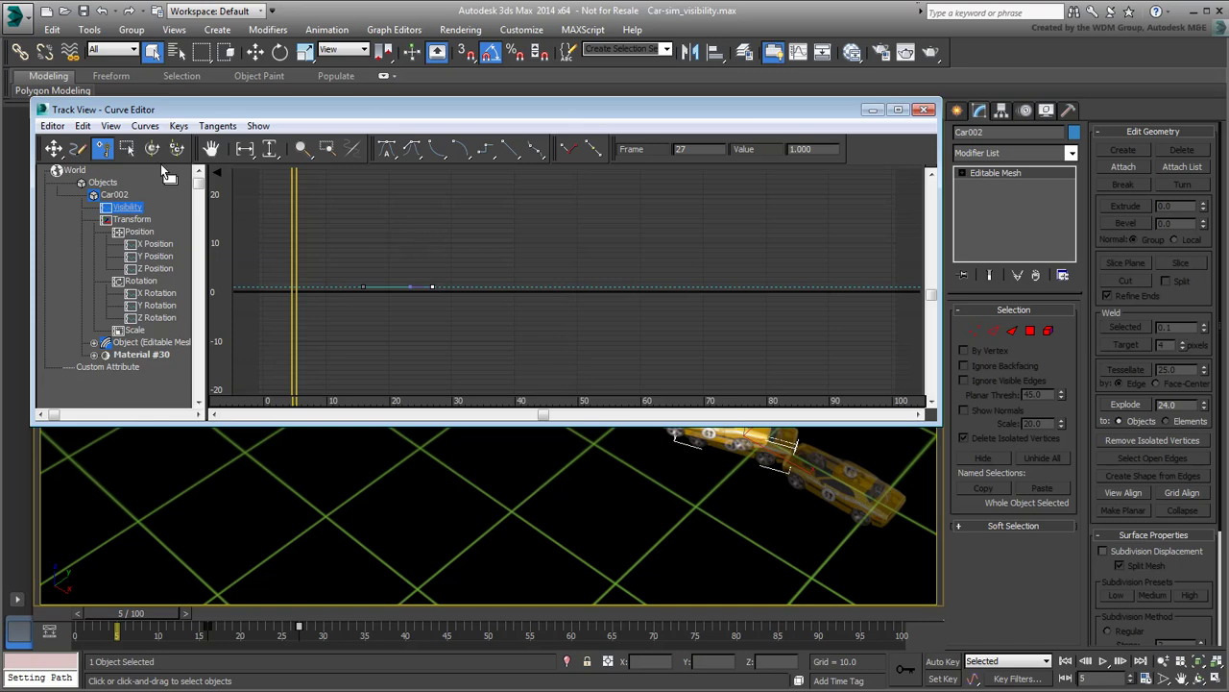
{"action": "left_click", "coordinate": [54, 149]}
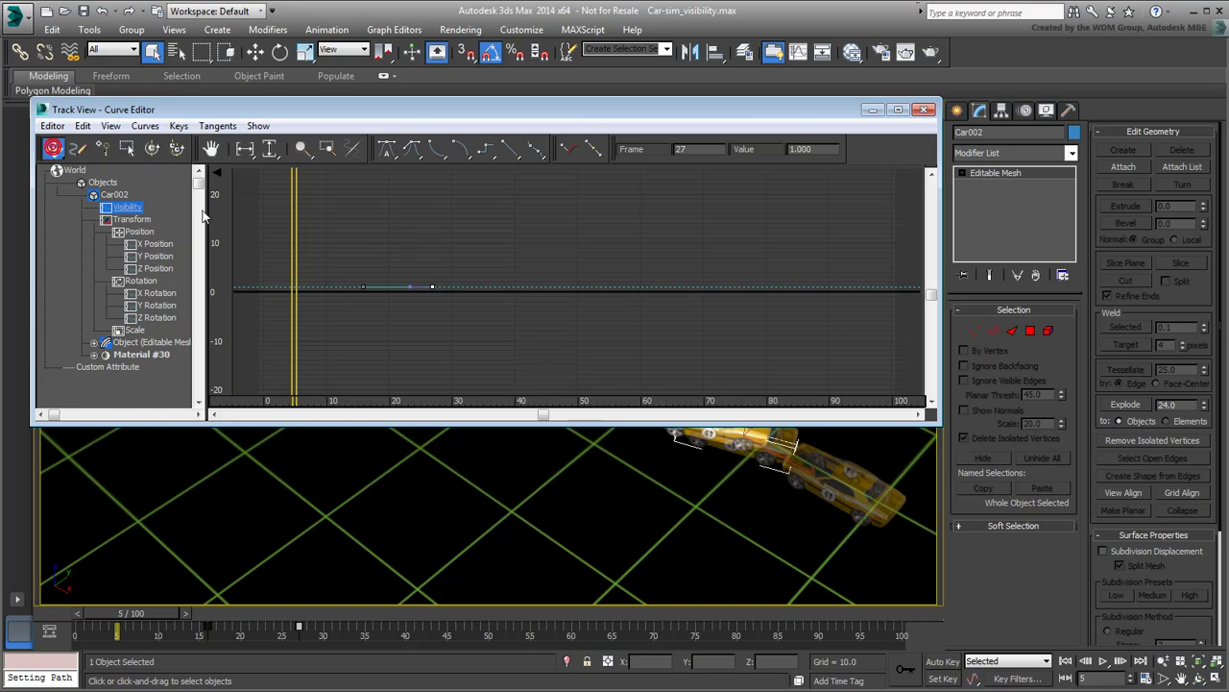
- Move Car002's first visibility key to frame 4 with value 0, and the second key to frame 5
{"action": "left_click_drag", "start_coordinate": [338, 250], "coordinate": [388, 331]}
{"action": "double_click", "coordinate": [680, 150]}
{"action": "type", "text": "4"}
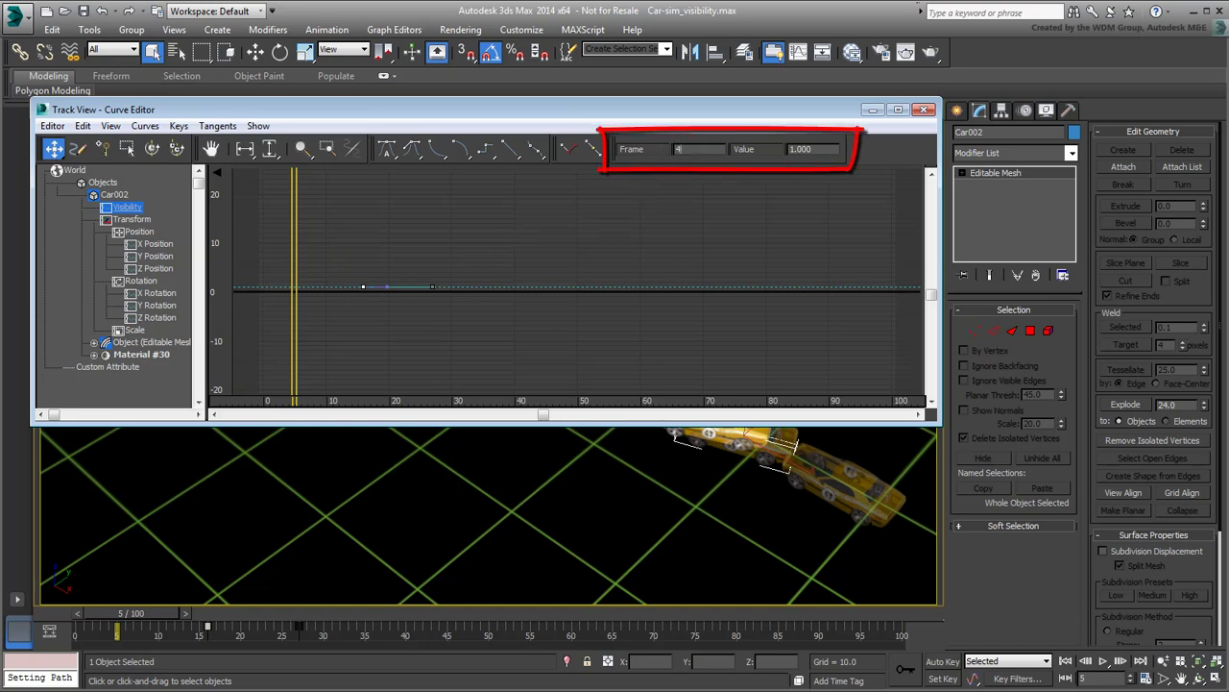
{"action": "key", "text": "Return"}
{"action": "double_click", "coordinate": [805, 150]}
{"action": "type", "text": "0"}
{"action": "key", "text": "Return"}
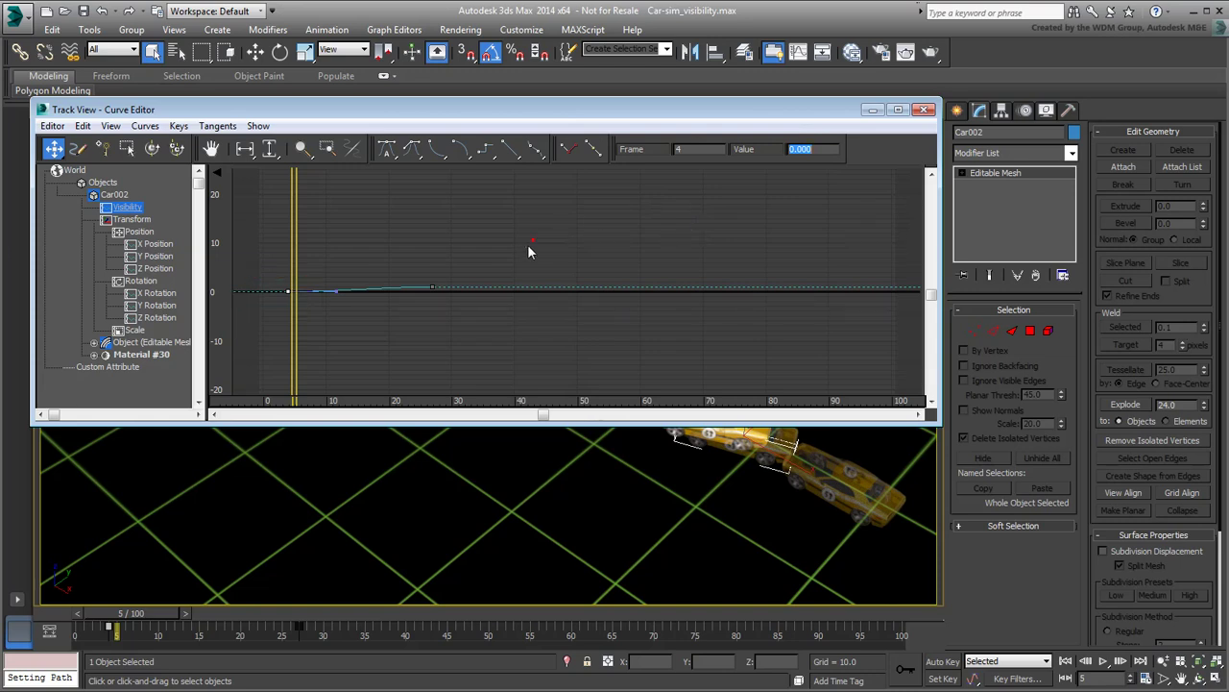
{"action": "left_click_drag", "start_coordinate": [528, 247], "coordinate": [385, 324]}
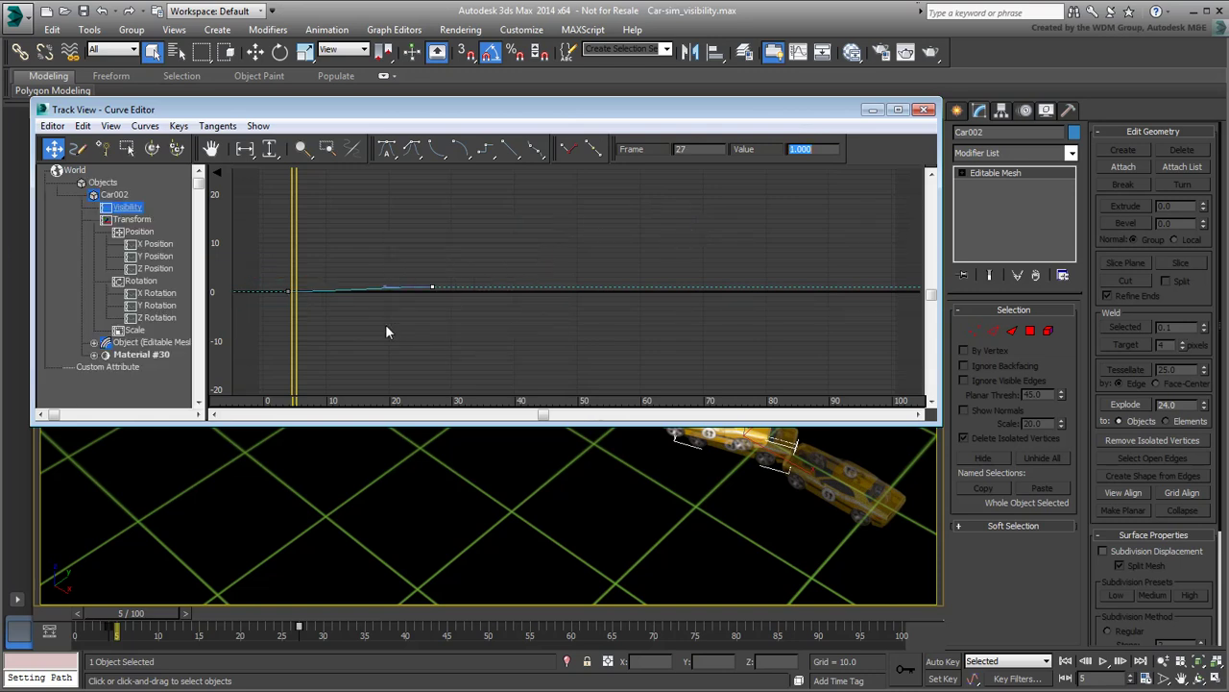
{"action": "double_click", "coordinate": [705, 148]}
{"action": "type", "text": "5"}
{"action": "key", "text": "Return"}
- Reframe the graph to show the whole visibility curve and return the animation to frame 0
{"action": "middle_click_drag", "start_coordinate": [285, 284], "coordinate": [359, 296]}
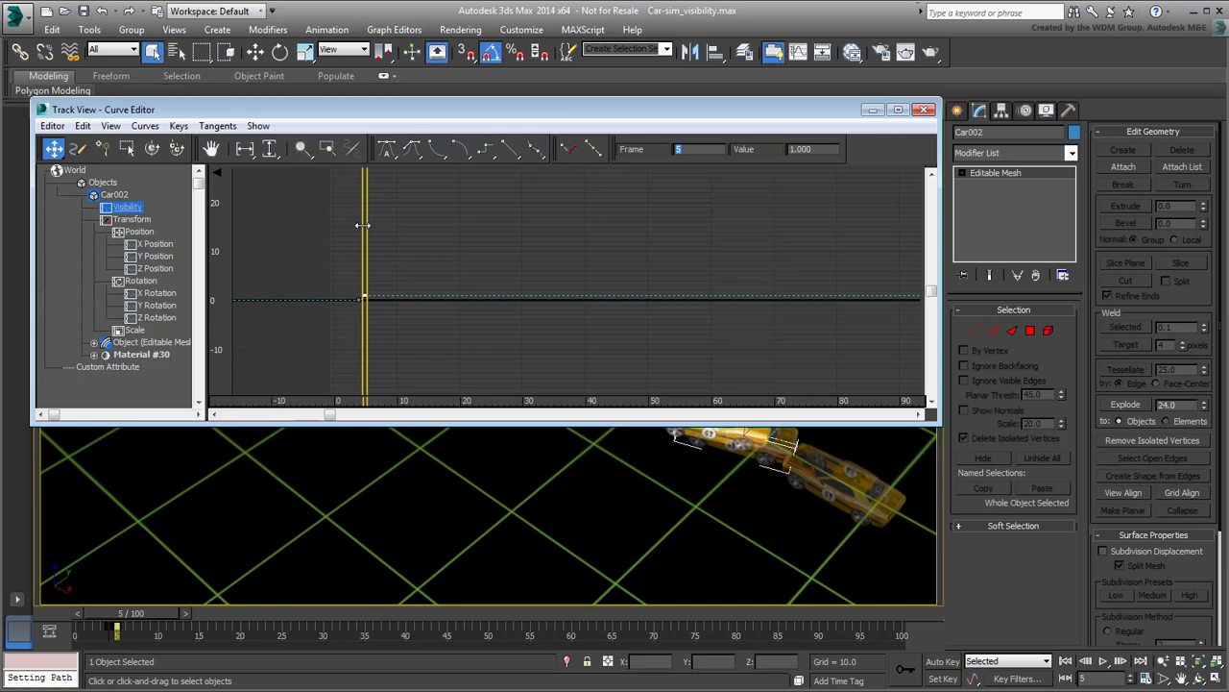
{"action": "left_click", "coordinate": [328, 147]}
{"action": "left_click_drag", "start_coordinate": [315, 243], "coordinate": [377, 305]}
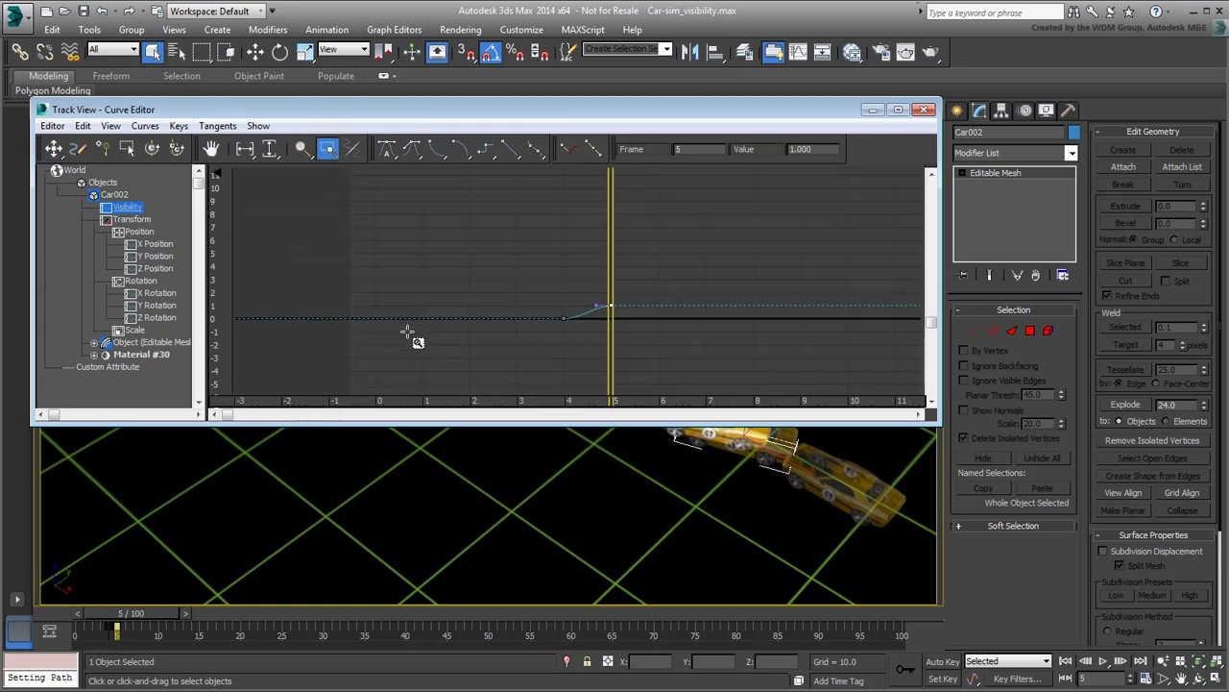
{"action": "right_click", "coordinate": [676, 252]}
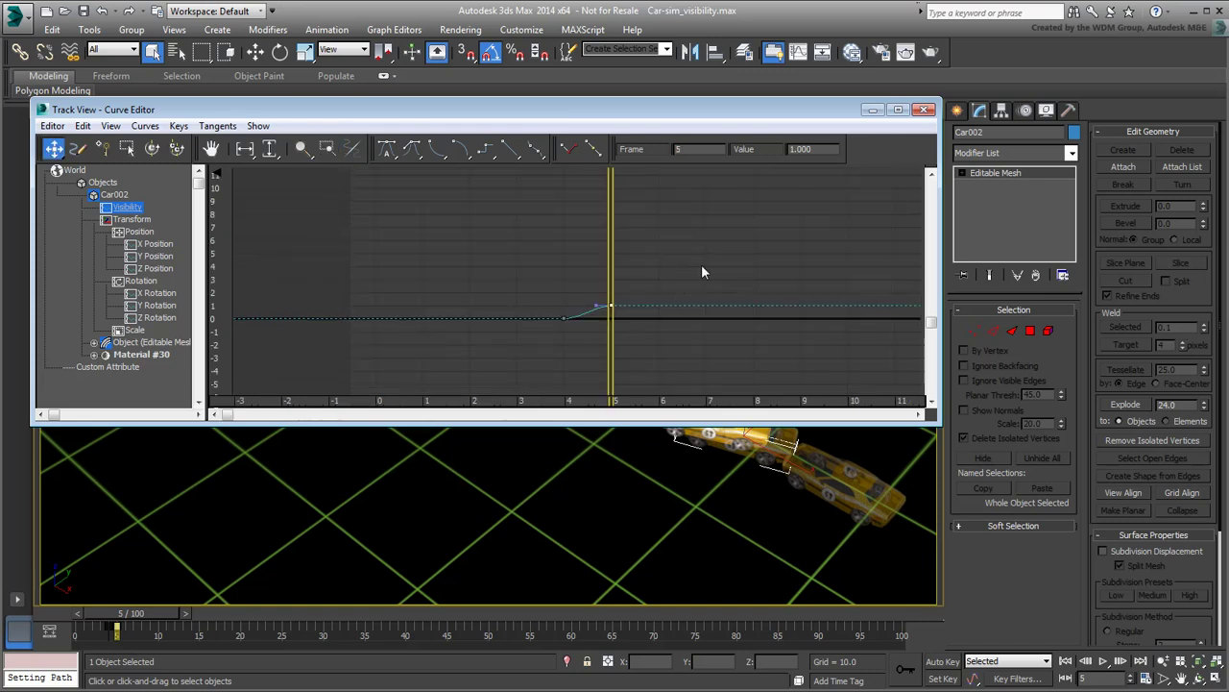
{"action": "scroll", "coordinate": [691, 250], "scroll_direction": "down", "scroll_amount": 3}
{"action": "middle_click_drag", "start_coordinate": [691, 250], "coordinate": [535, 253]}
{"action": "scroll", "coordinate": [535, 252], "scroll_direction": "down", "scroll_amount": 2}
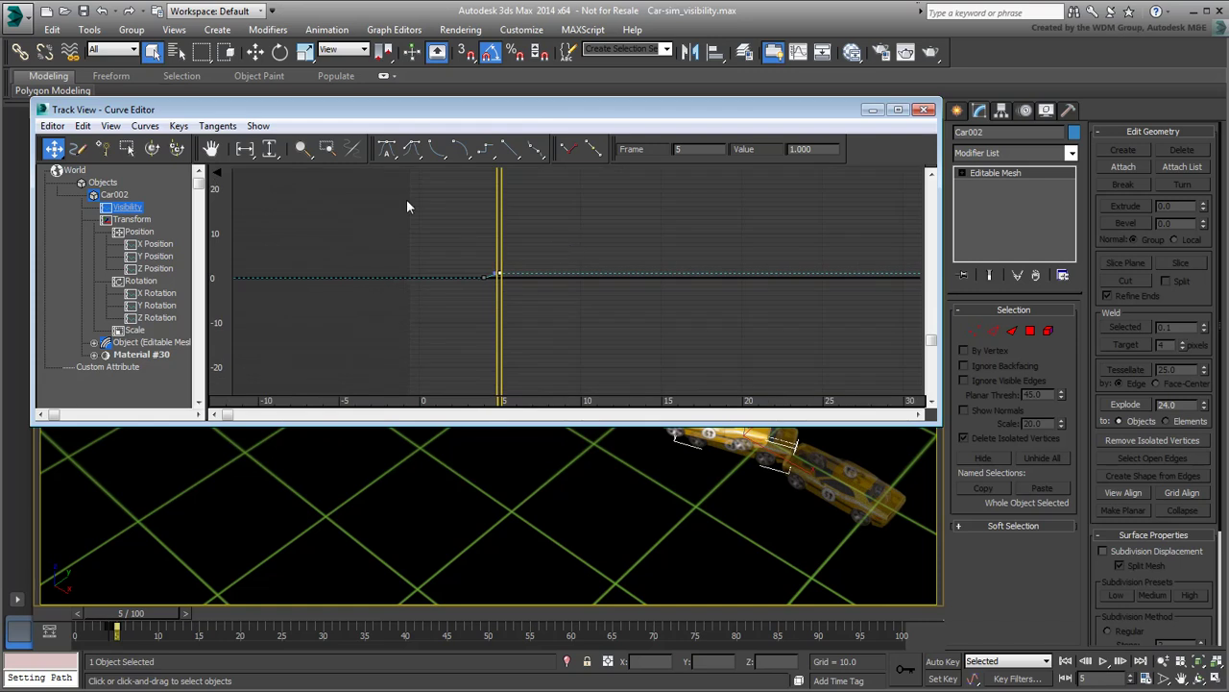
{"action": "left_click", "coordinate": [245, 148]}
{"action": "left_click", "coordinate": [270, 148]}
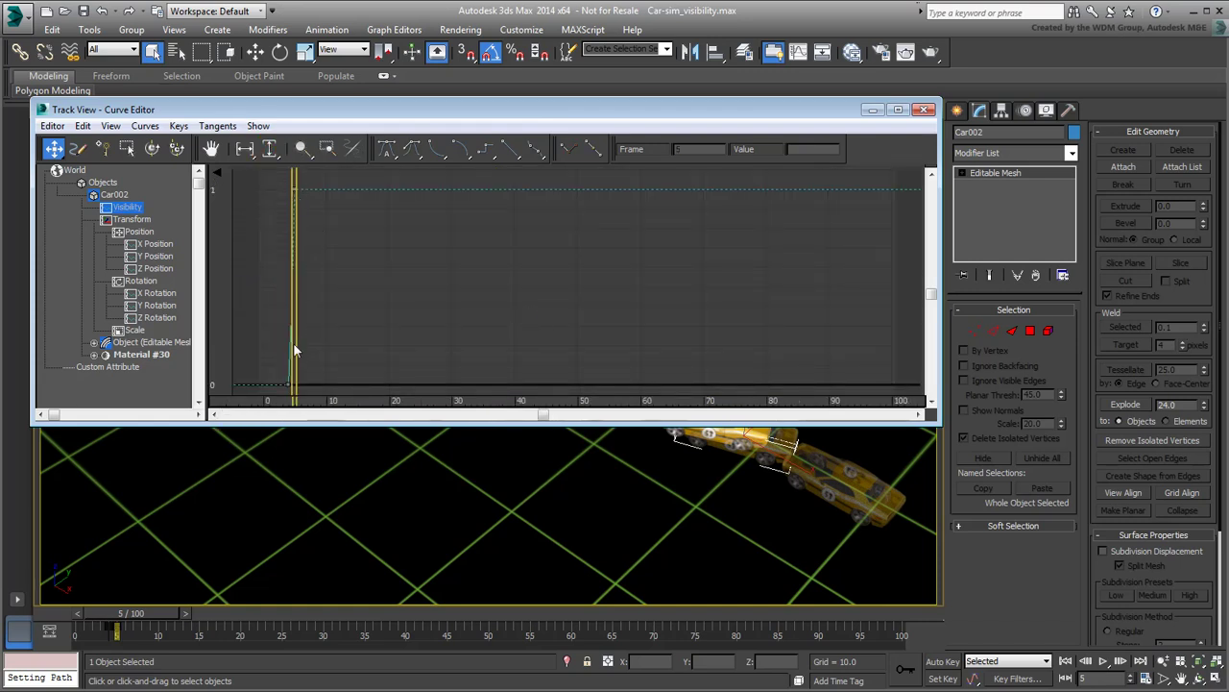
{"action": "left_click_drag", "start_coordinate": [293, 341], "coordinate": [251, 340]}
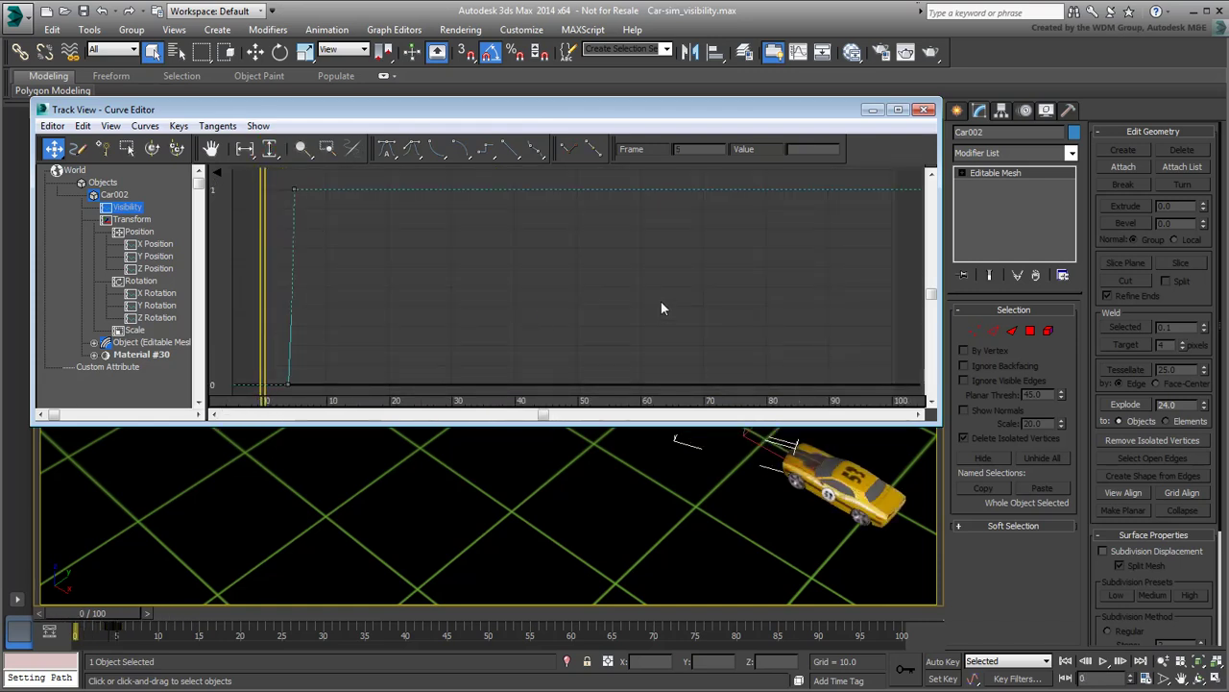
- Close the Curve Editor and scrub forward to confirm Car002 appears as the car passes
{"action": "left_click", "coordinate": [924, 108]}
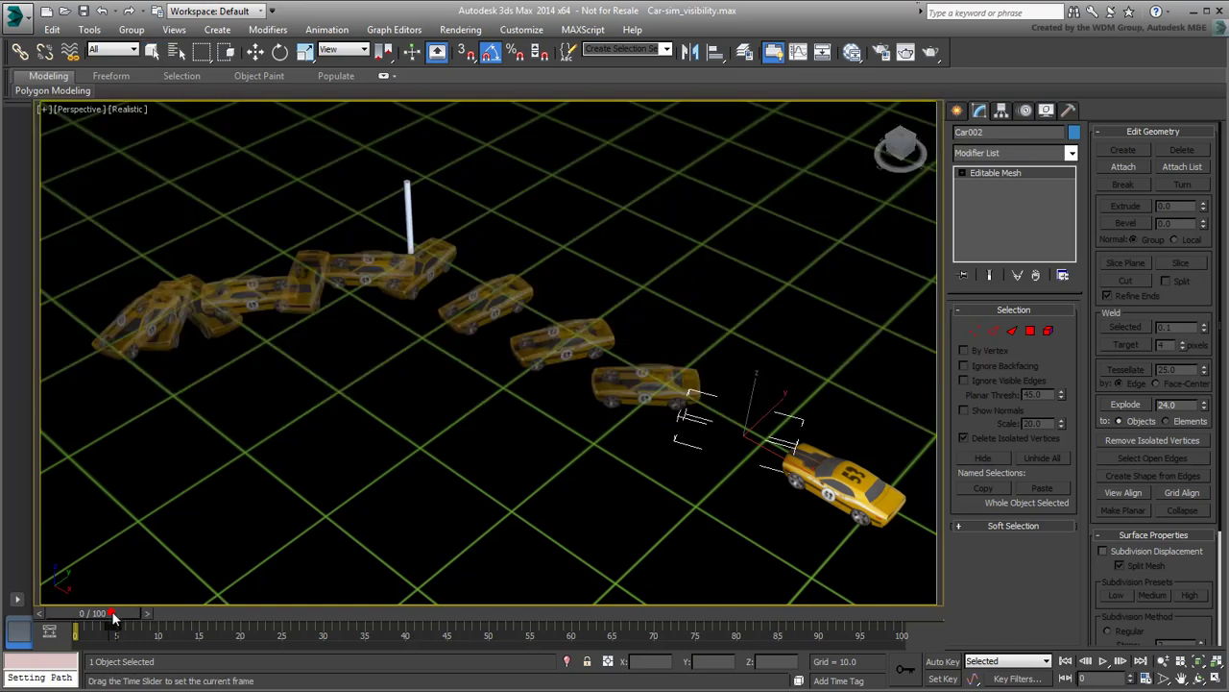
{"action": "left_click_drag", "start_coordinate": [115, 613], "coordinate": [162, 611]}
{"action": "key", "text": "q"}
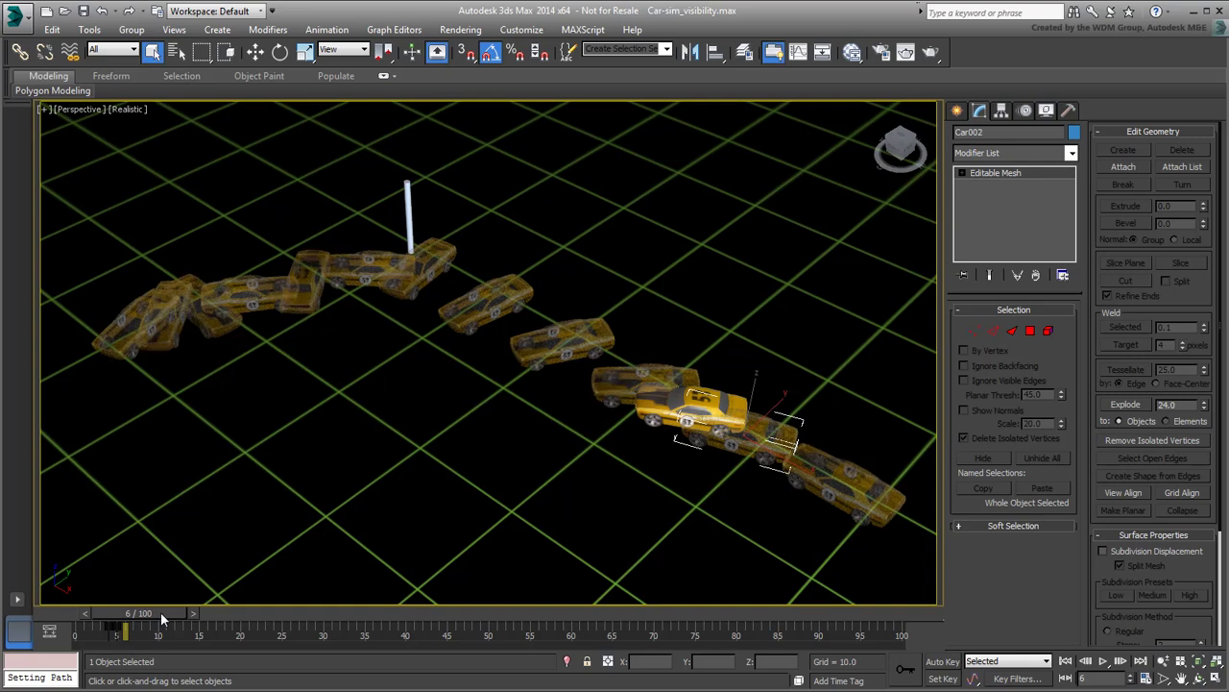
- Select the next clone, Car003, and advance the animation to frame 8
{"action": "left_click", "coordinate": [615, 389]}
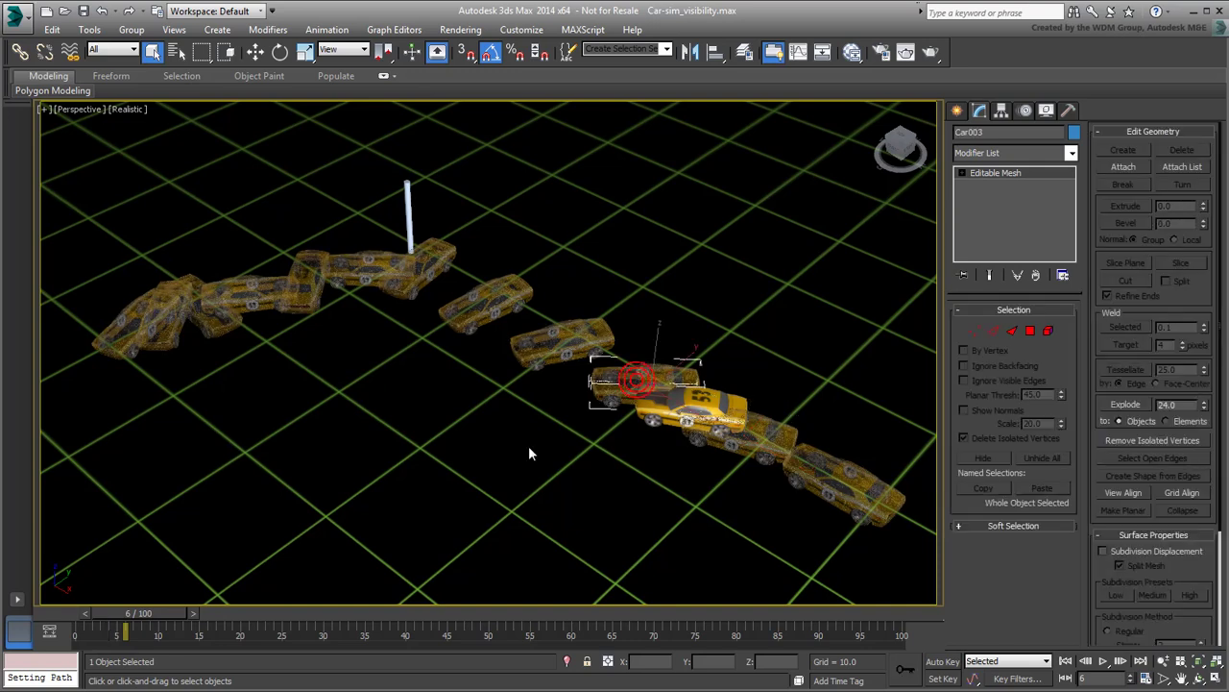
{"action": "left_click_drag", "start_coordinate": [155, 615], "coordinate": [175, 613]}
{"action": "key", "text": "q"}
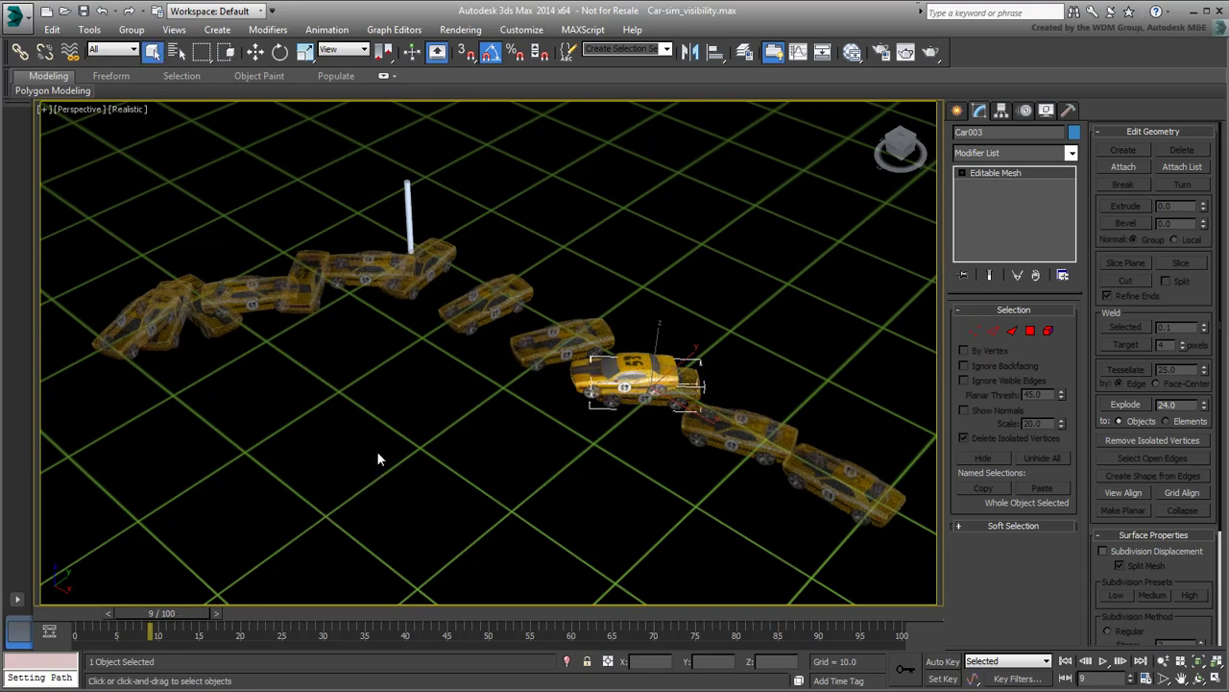
- Open the Curve Editor for Car003 and add a Visibility track to it
{"action": "right_click", "coordinate": [392, 394]}
{"action": "left_click", "coordinate": [450, 507]}
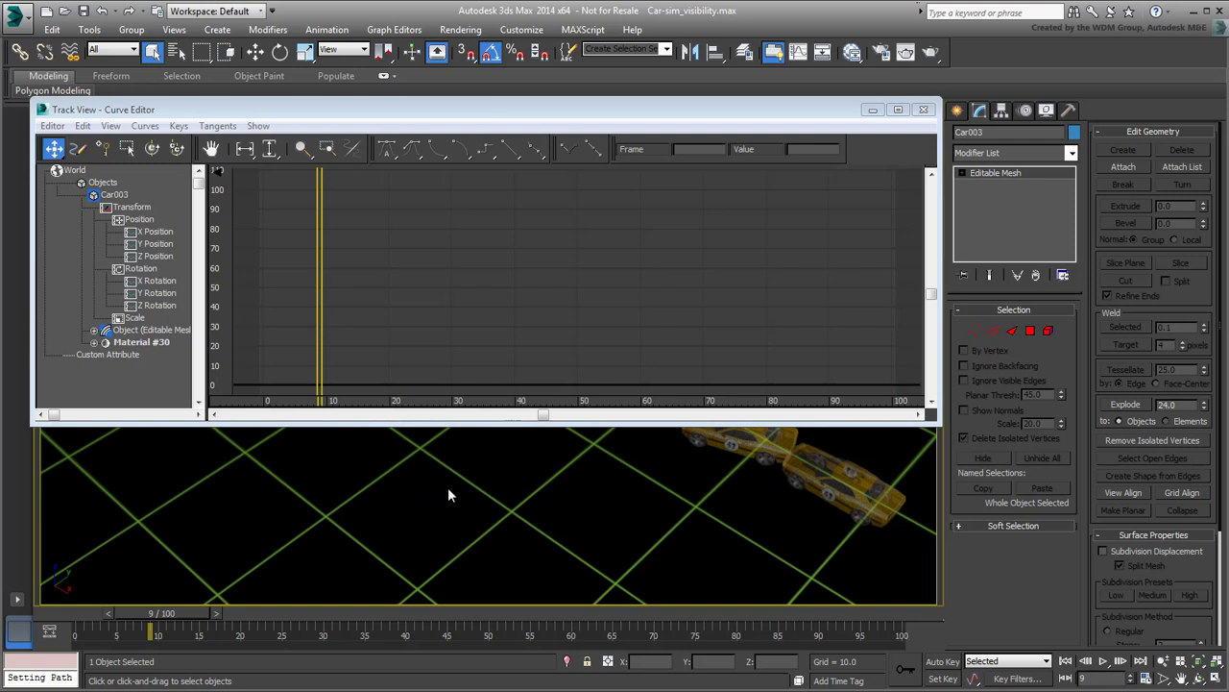
{"action": "left_click", "coordinate": [82, 125]}
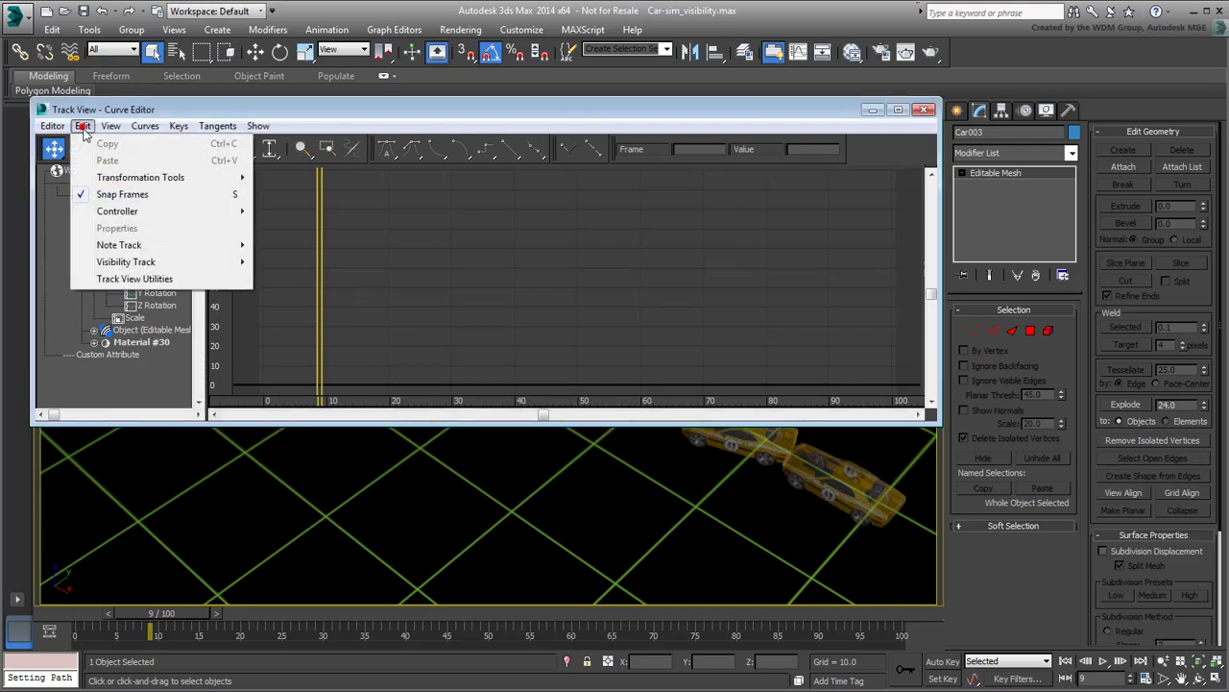
{"action": "mouse_move", "coordinate": [125, 260]}
{"action": "left_click", "coordinate": [277, 260]}
{"action": "left_click", "coordinate": [127, 206]}
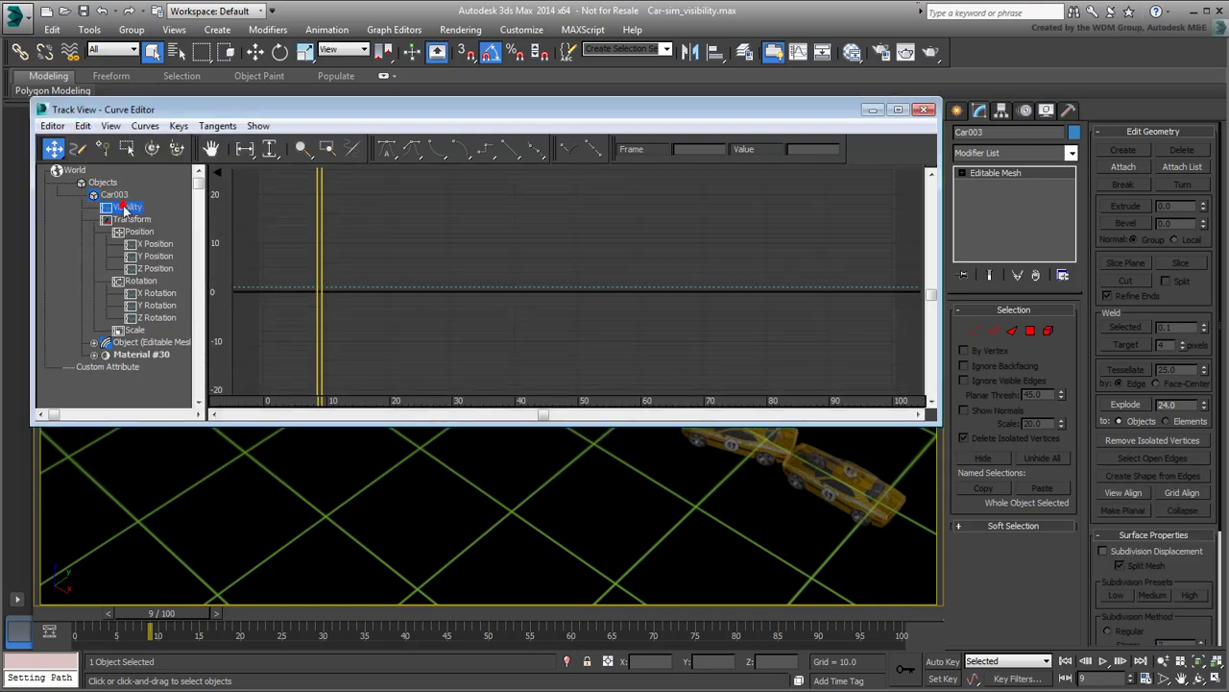
- Key Car003's visibility at 0 on the first key and move the second key to frame 9
{"action": "left_click", "coordinate": [103, 149]}
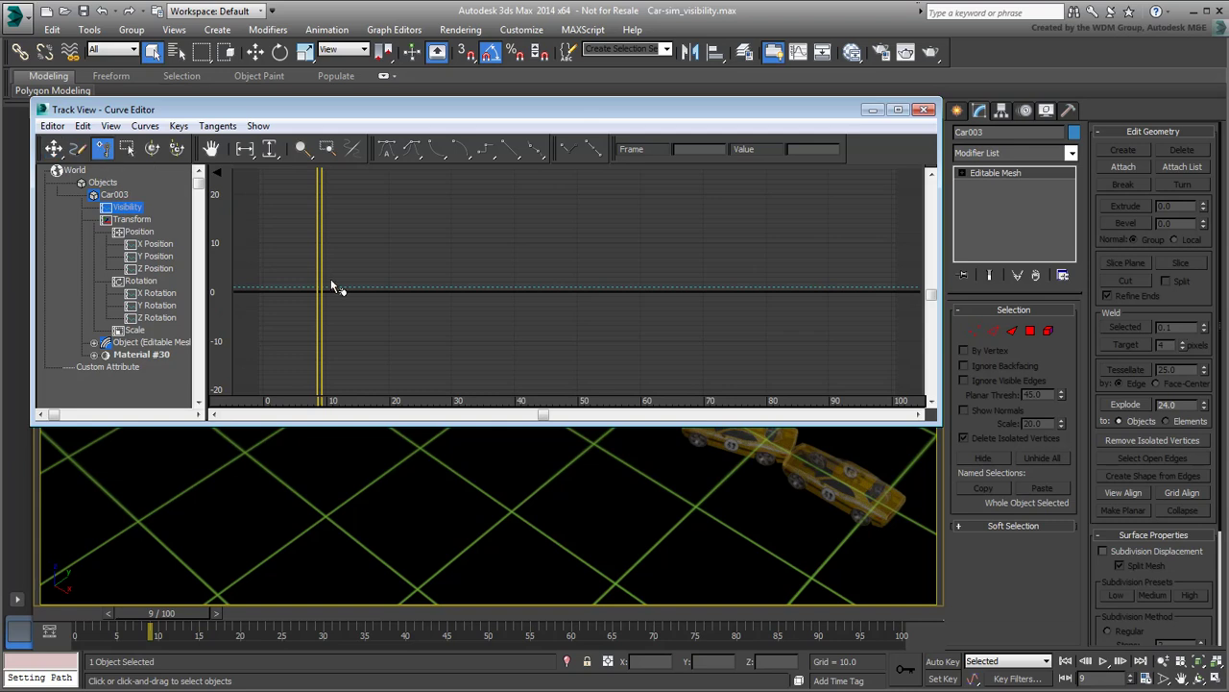
{"action": "left_click_drag", "start_coordinate": [352, 288], "coordinate": [407, 287]}
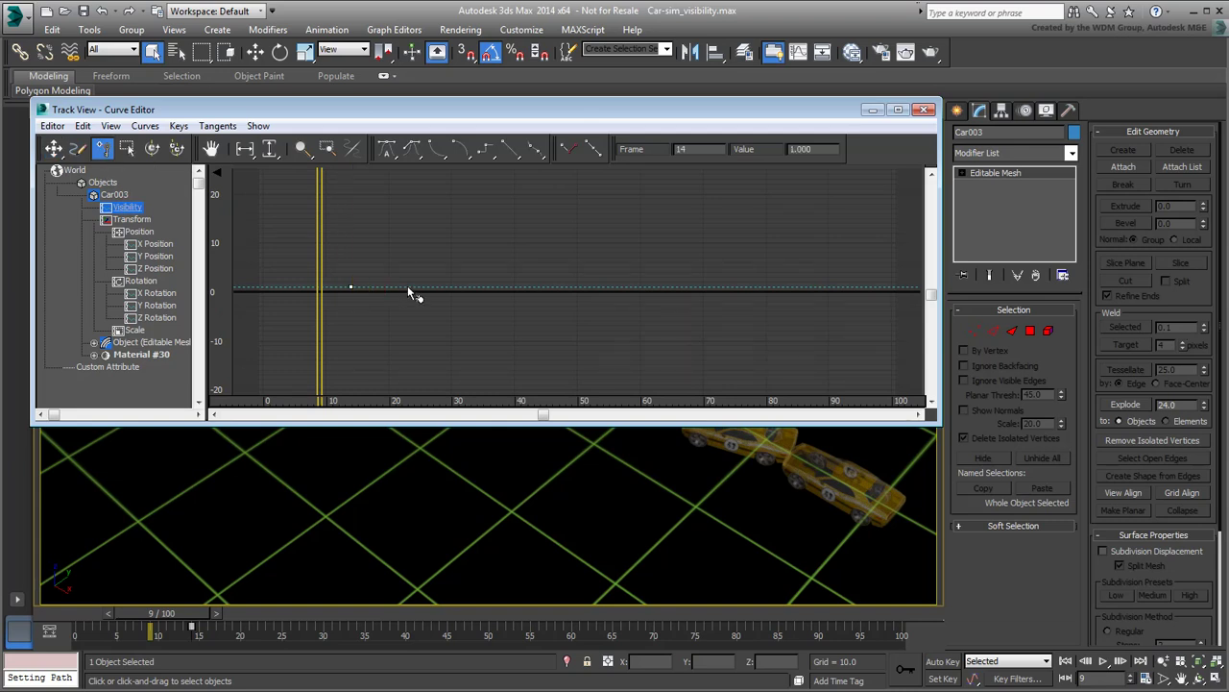
{"action": "left_click", "coordinate": [54, 148]}
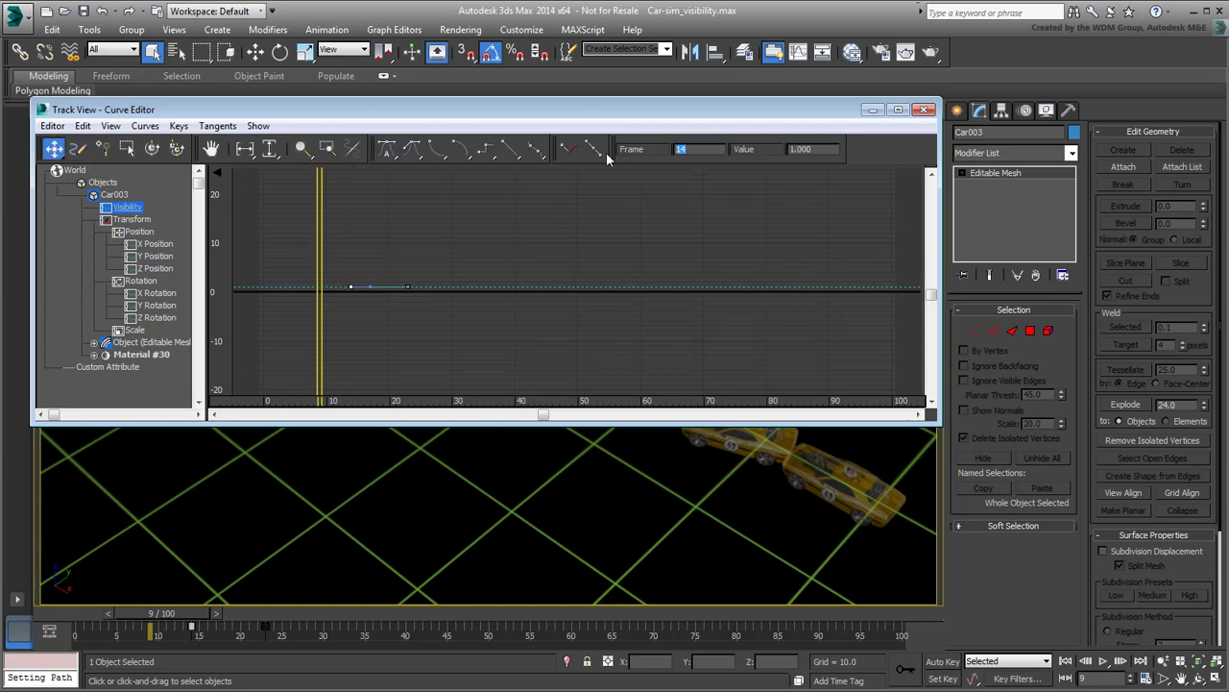
{"action": "double_click", "coordinate": [811, 150]}
{"action": "type", "text": "0"}
{"action": "key", "text": "Return"}
{"action": "left_click_drag", "start_coordinate": [490, 230], "coordinate": [434, 276]}
{"action": "double_click", "coordinate": [684, 149]}
{"action": "type", "text": "9"}
{"action": "key", "text": "Return"}
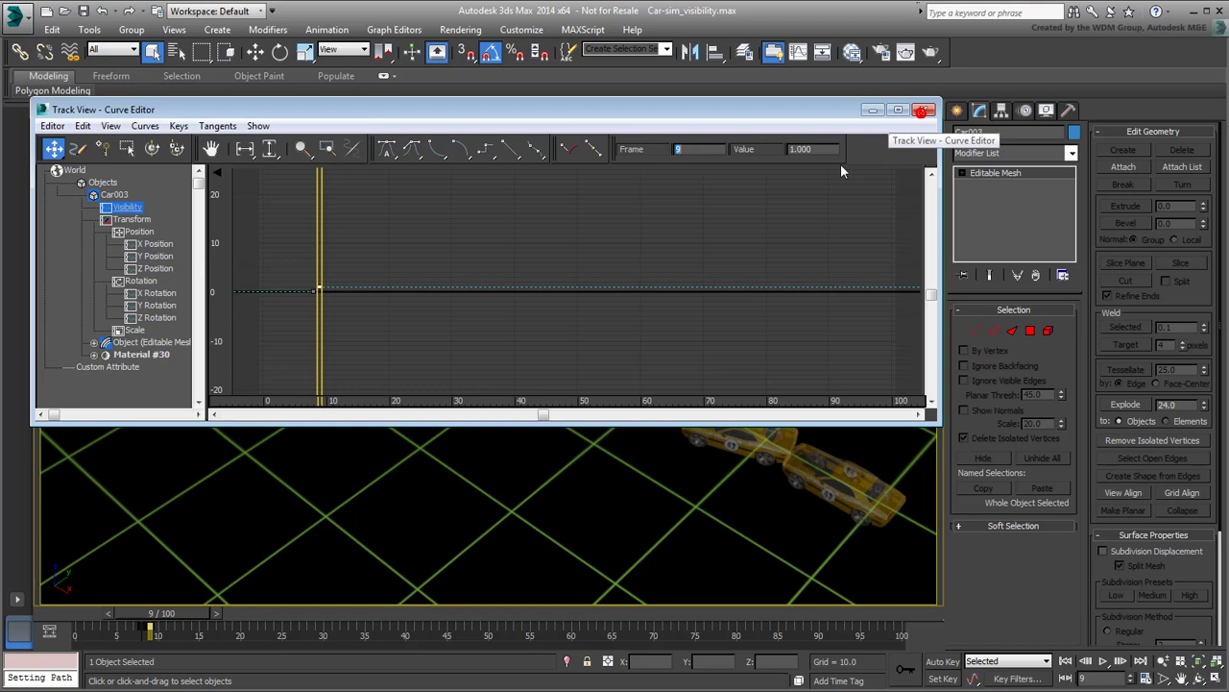
{"action": "left_click", "coordinate": [924, 109]}
{"action": "mouse_move", "coordinate": [171, 621]}
{"action": "left_mouse_down"}
{"action": "mouse_move", "coordinate": [217, 620]}
{"action": "mouse_move", "coordinate": [152, 627]}
{"action": "left_mouse_up"}
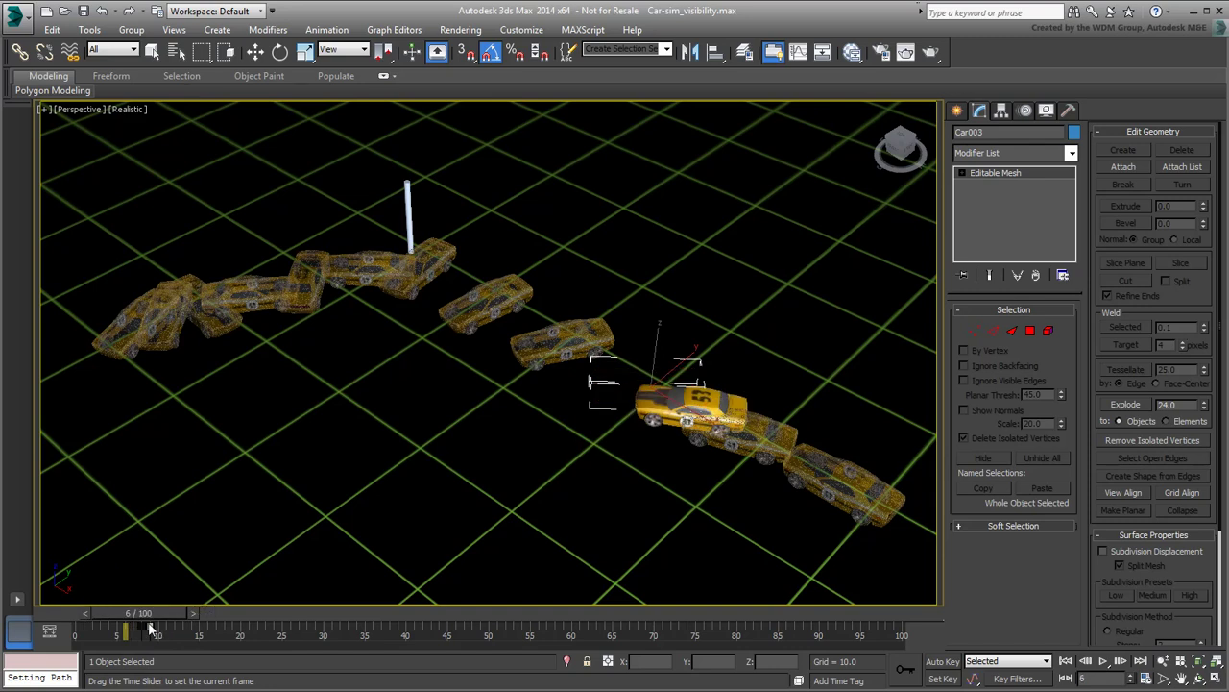
- Select clone Car004, advance the animation to frame 14, and bring up its quad menu
{"action": "key", "text": "q"}
{"action": "left_click", "coordinate": [555, 350]}
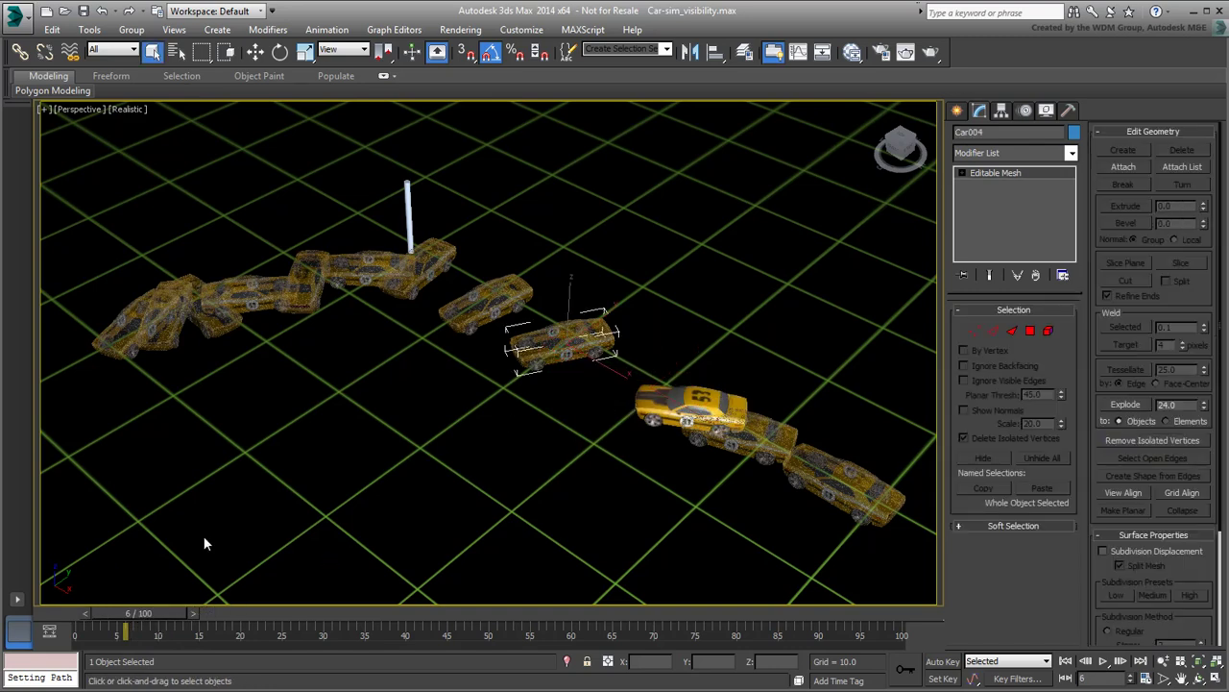
{"action": "left_click_drag", "start_coordinate": [137, 612], "coordinate": [205, 611]}
{"action": "right_click", "coordinate": [440, 406]}
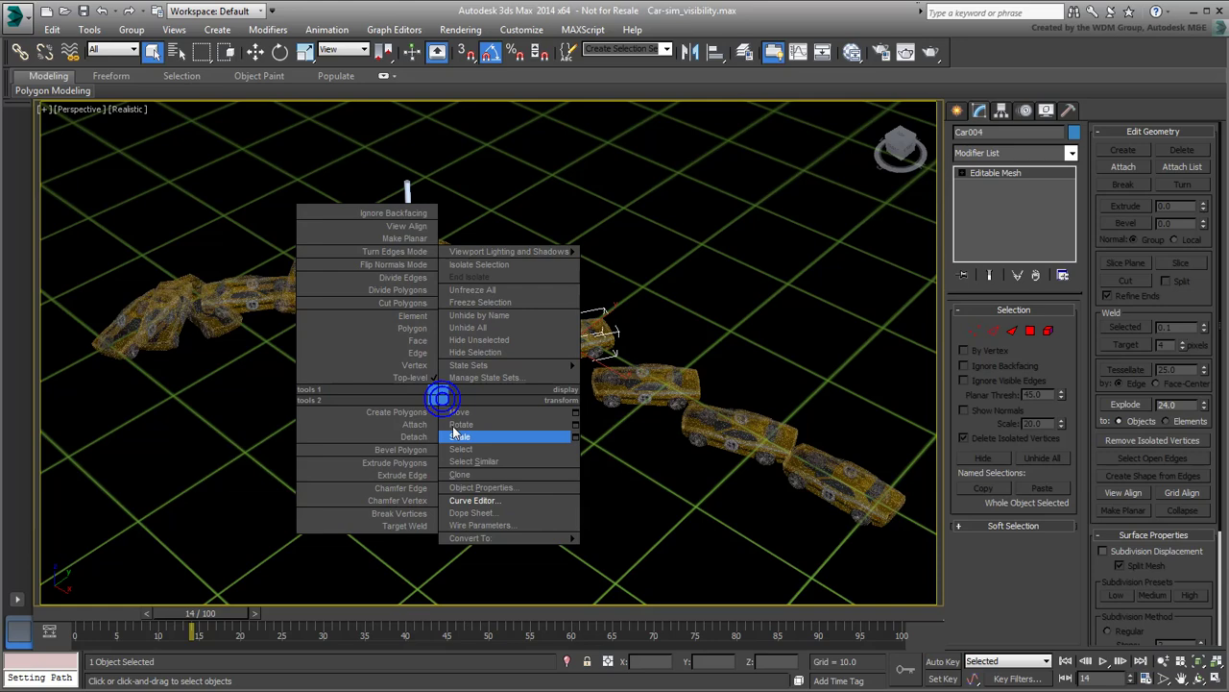
- Open the Curve Editor for Car004 and add a Visibility track to it
{"action": "left_click", "coordinate": [485, 504]}
{"action": "left_click", "coordinate": [114, 195]}
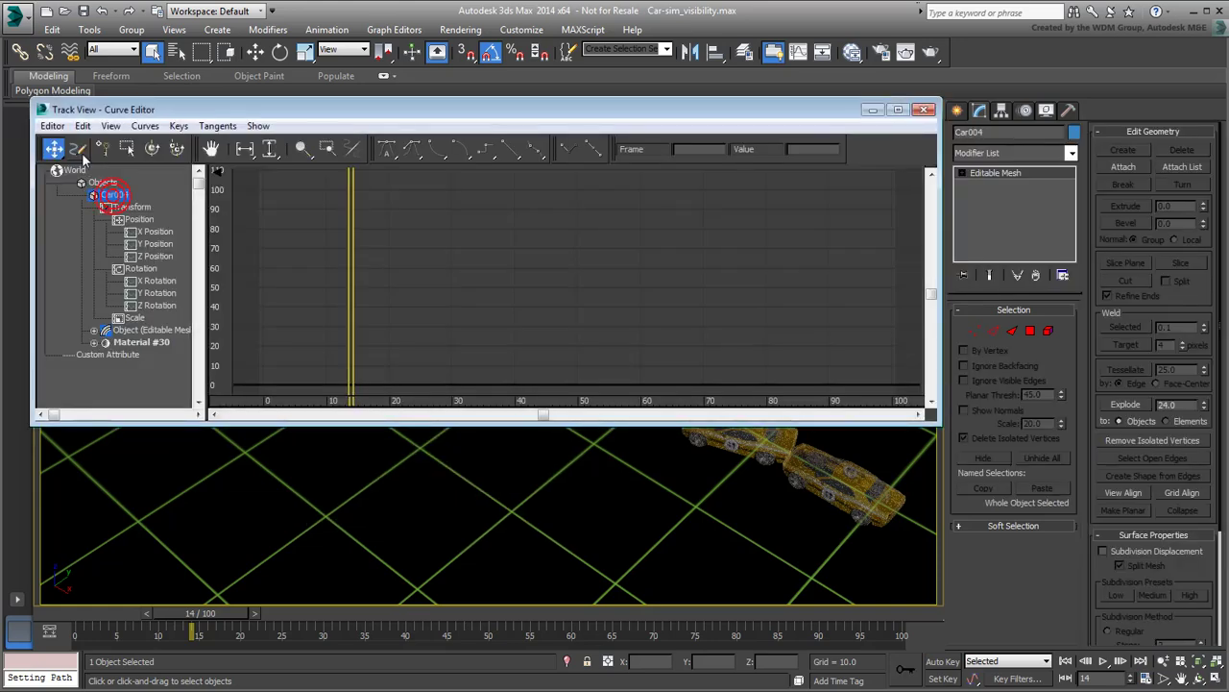
{"action": "left_click", "coordinate": [82, 126]}
{"action": "left_click", "coordinate": [115, 261]}
{"action": "left_click", "coordinate": [279, 264]}
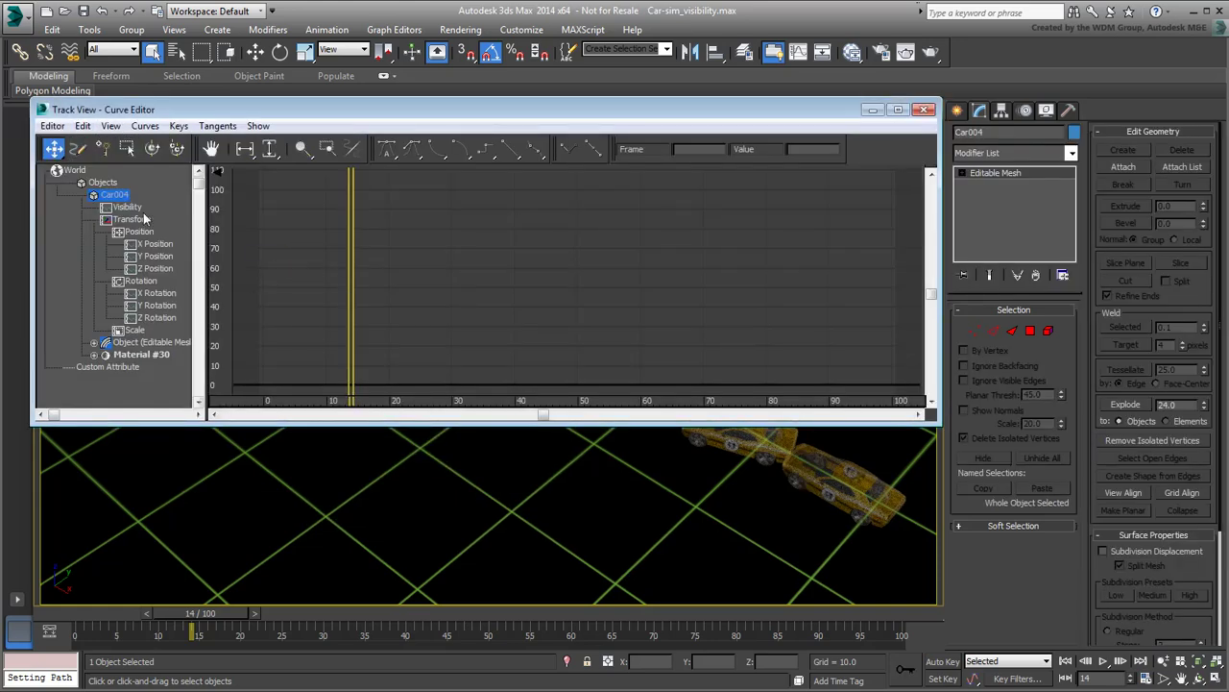
{"action": "left_click", "coordinate": [127, 206]}
- Add visibility keys for Car004 and move them to frames 12 and 13
{"action": "left_click", "coordinate": [103, 148]}
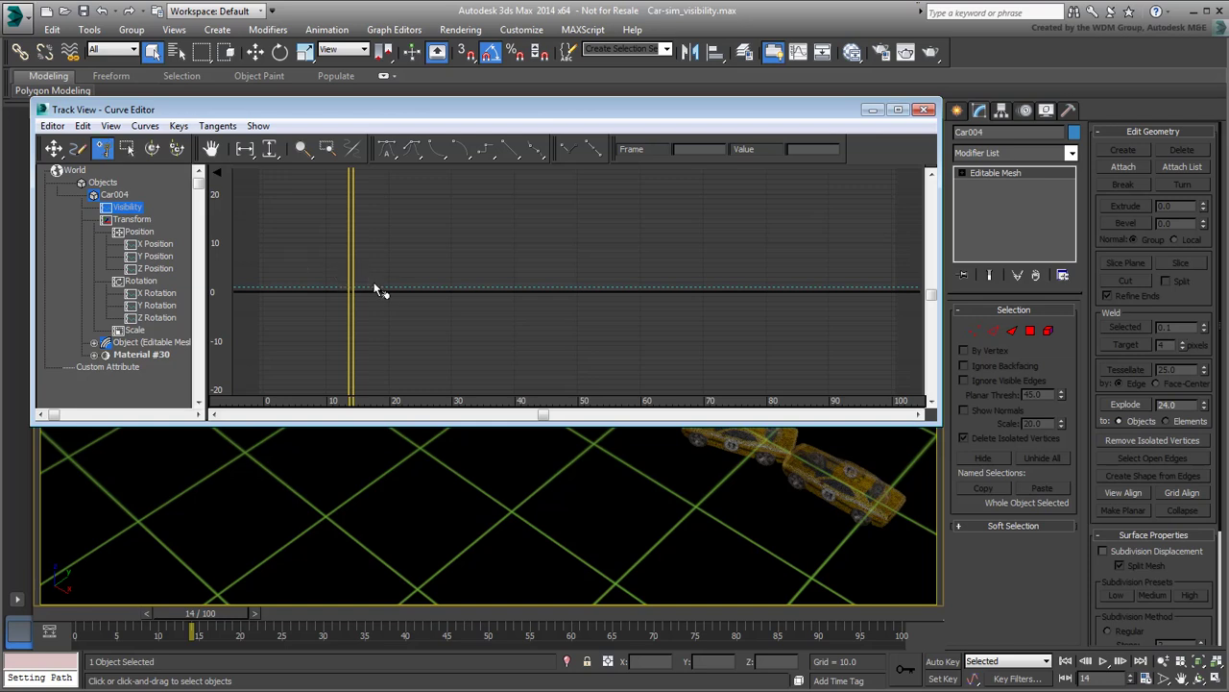
{"action": "left_click", "coordinate": [370, 286]}
{"action": "right_click", "coordinate": [413, 240]}
{"action": "left_click", "coordinate": [424, 254]}
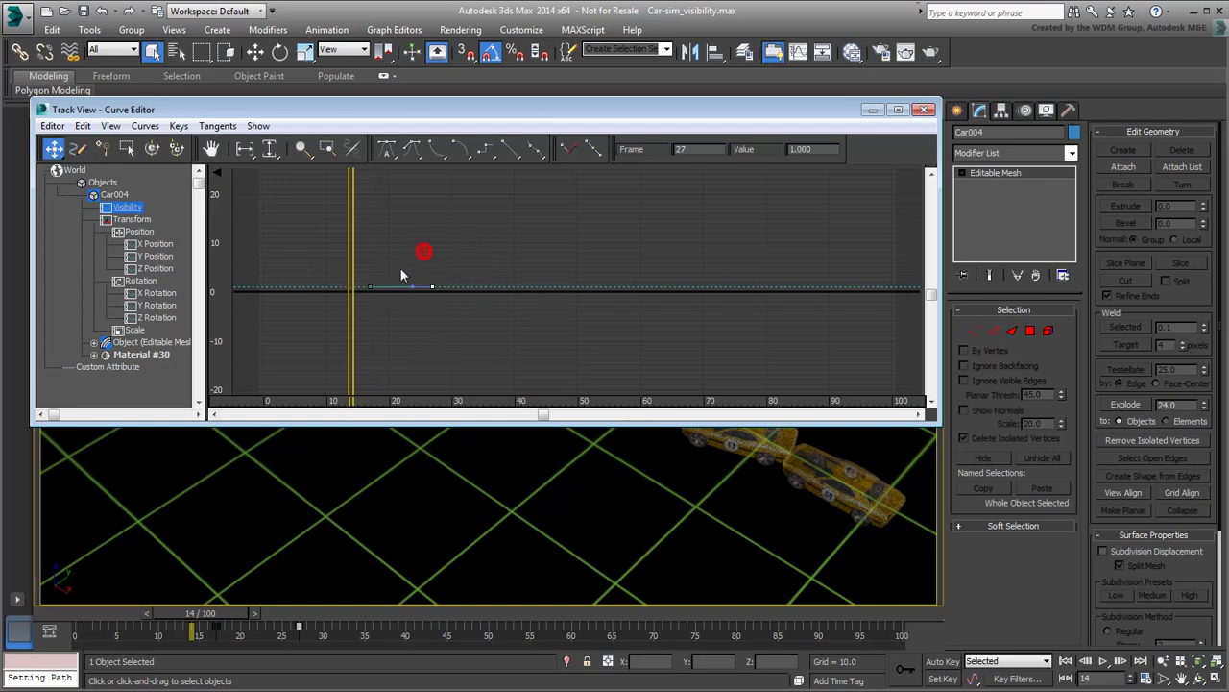
{"action": "double_click", "coordinate": [703, 148]}
{"action": "type", "text": "12"}
{"action": "key", "text": "Tab"}
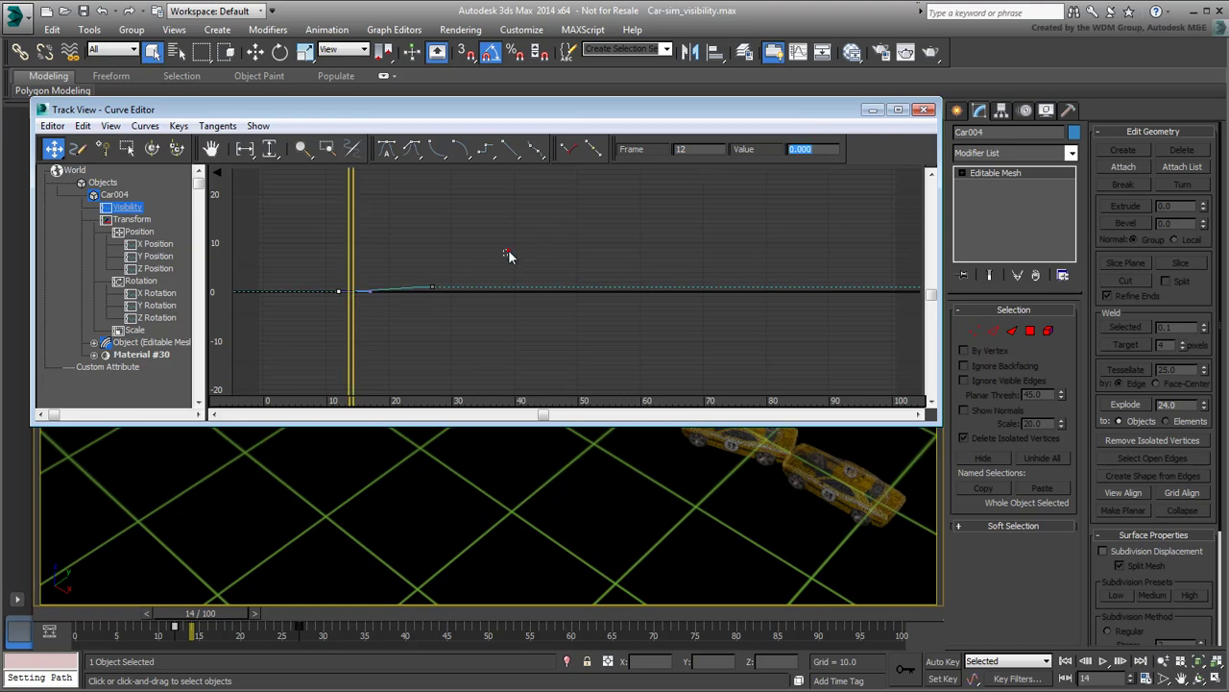
{"action": "left_click", "coordinate": [432, 287]}
{"action": "type", "text": "13"}
{"action": "key", "text": "Tab"}
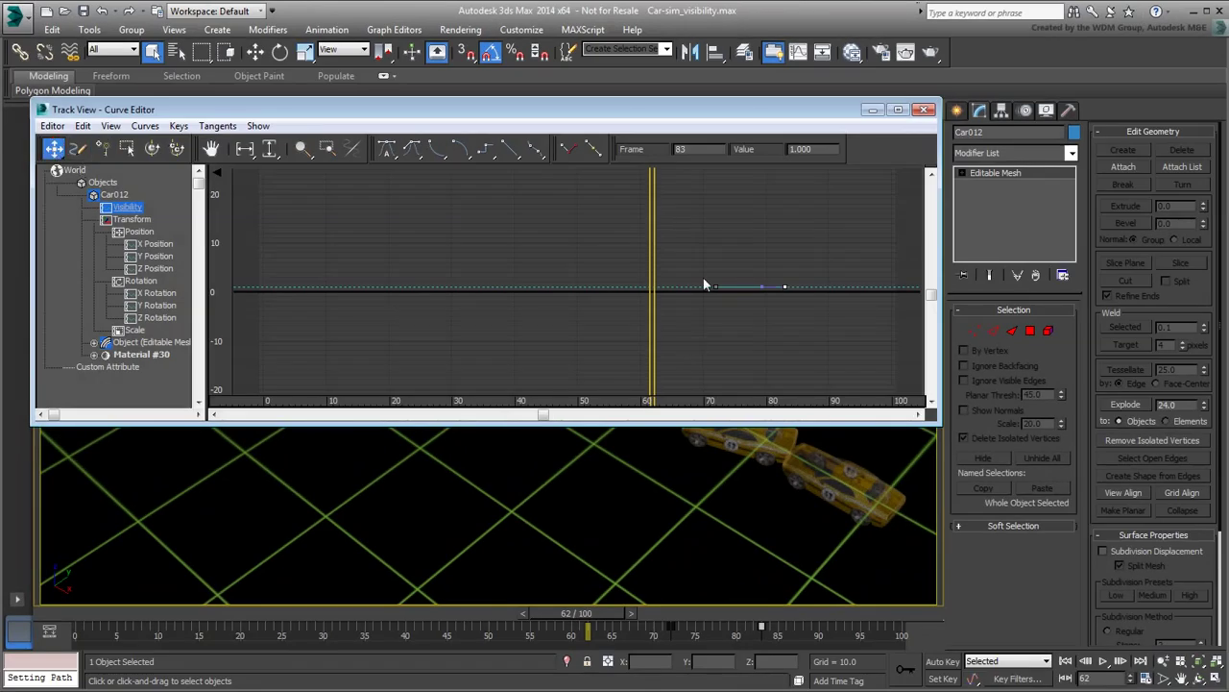
- Set Car012's visibility keys to frame 65 with value 0 and frame 66
{"action": "left_click", "coordinate": [697, 249]}
{"action": "double_click", "coordinate": [699, 151]}
{"action": "type", "text": "65"}
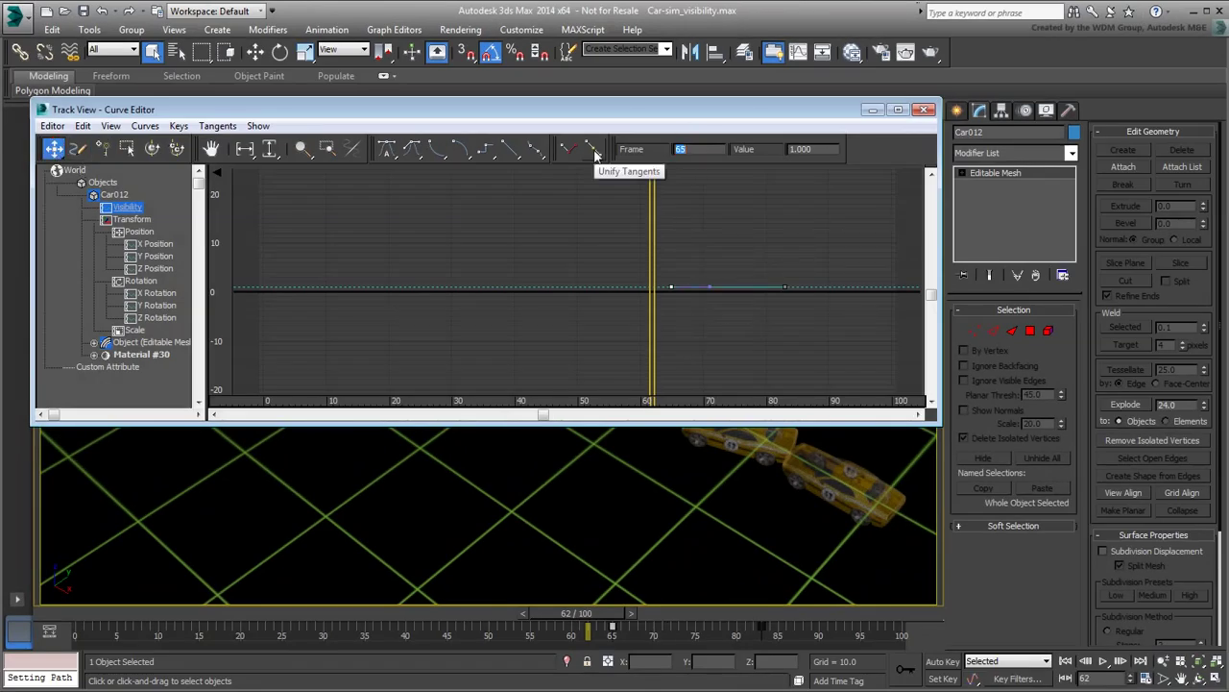
{"action": "key", "text": "Tab"}
{"action": "type", "text": "0"}
{"action": "key", "text": "Return"}
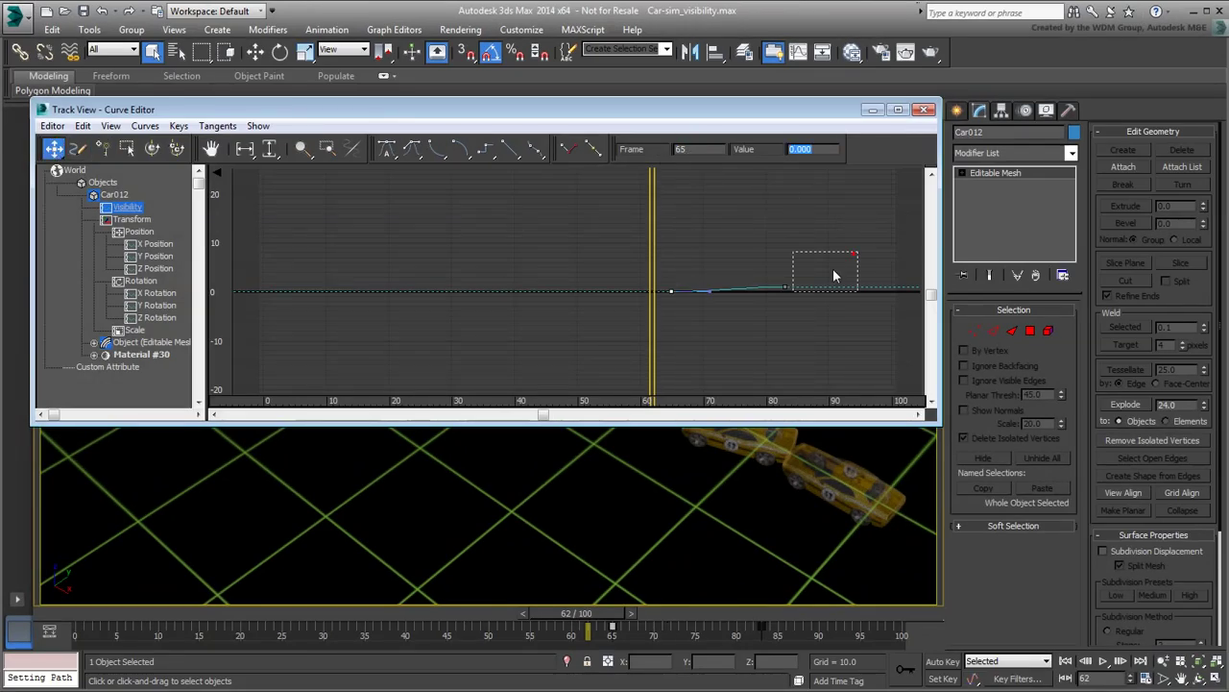
{"action": "key", "text": "shift+Tab"}
{"action": "type", "text": "66"}
{"action": "key", "text": "Return"}
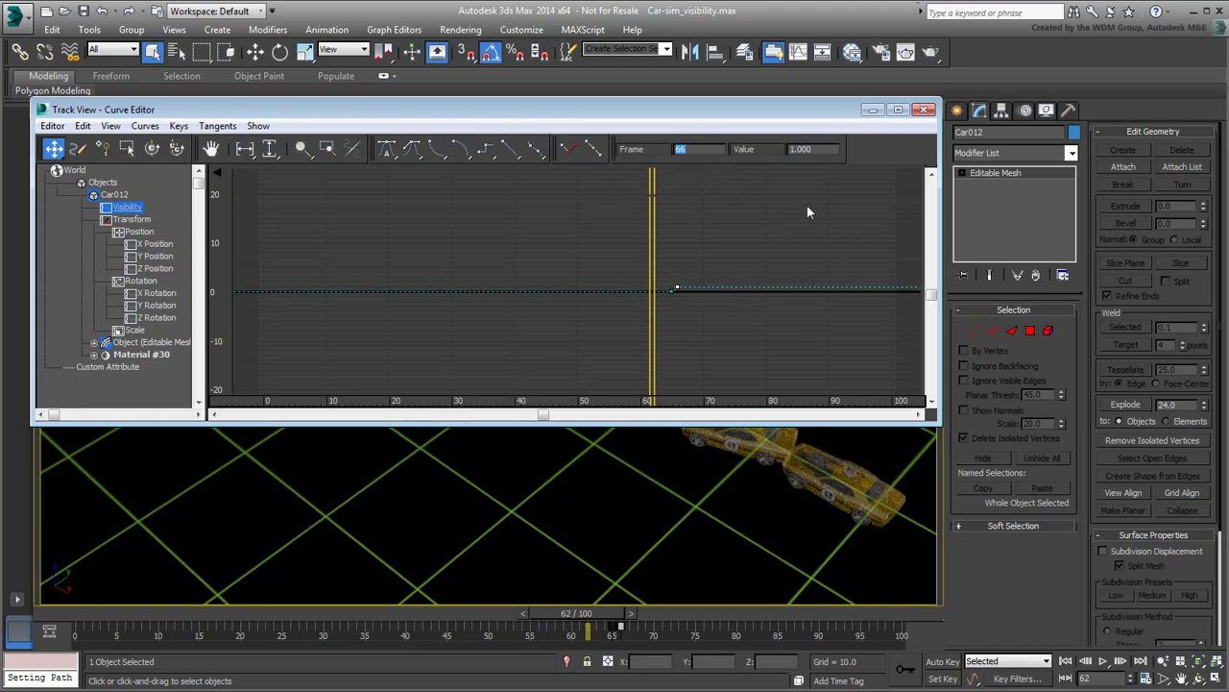
- Close the curve editor, scrub the timeline to check Car012, and clear the selection
{"action": "left_click", "coordinate": [924, 110]}
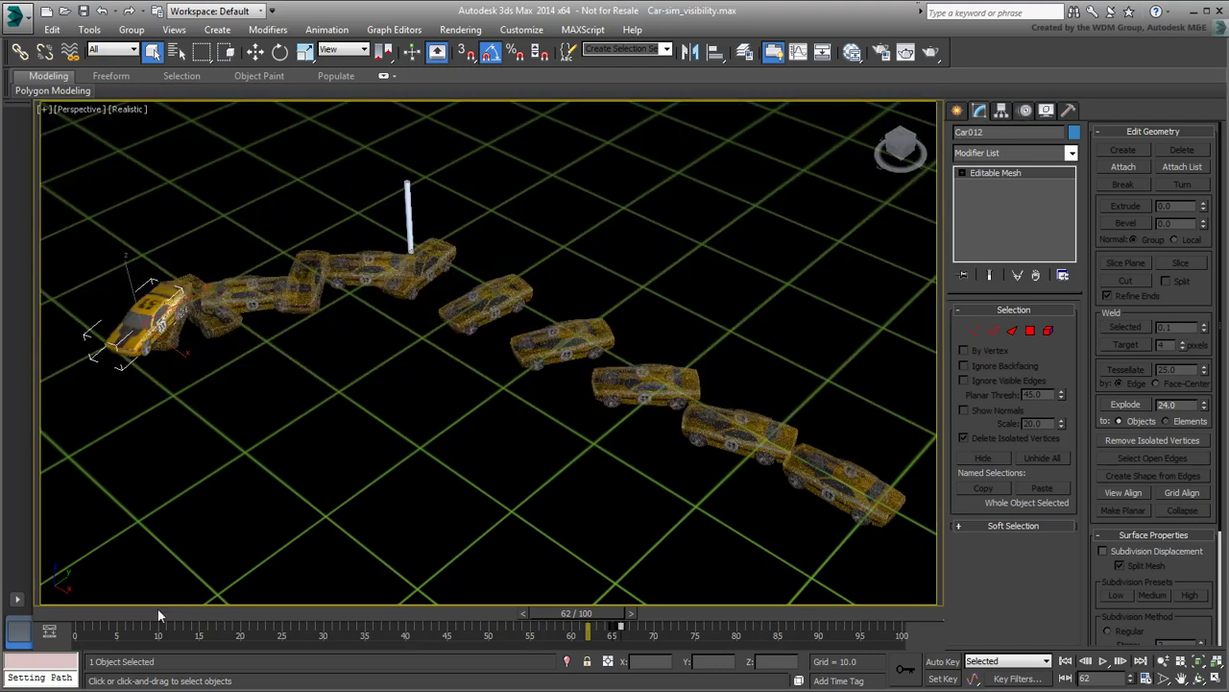
{"action": "left_click_drag", "start_coordinate": [609, 611], "coordinate": [75, 630]}
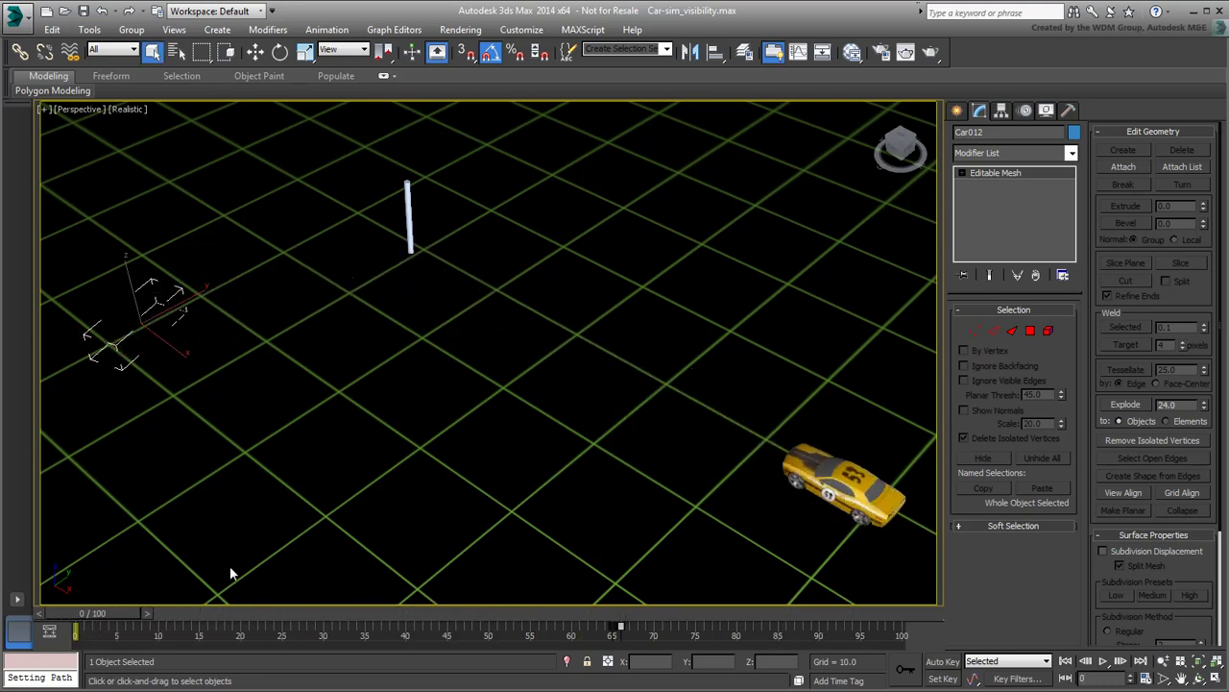
{"action": "left_click", "coordinate": [487, 478]}
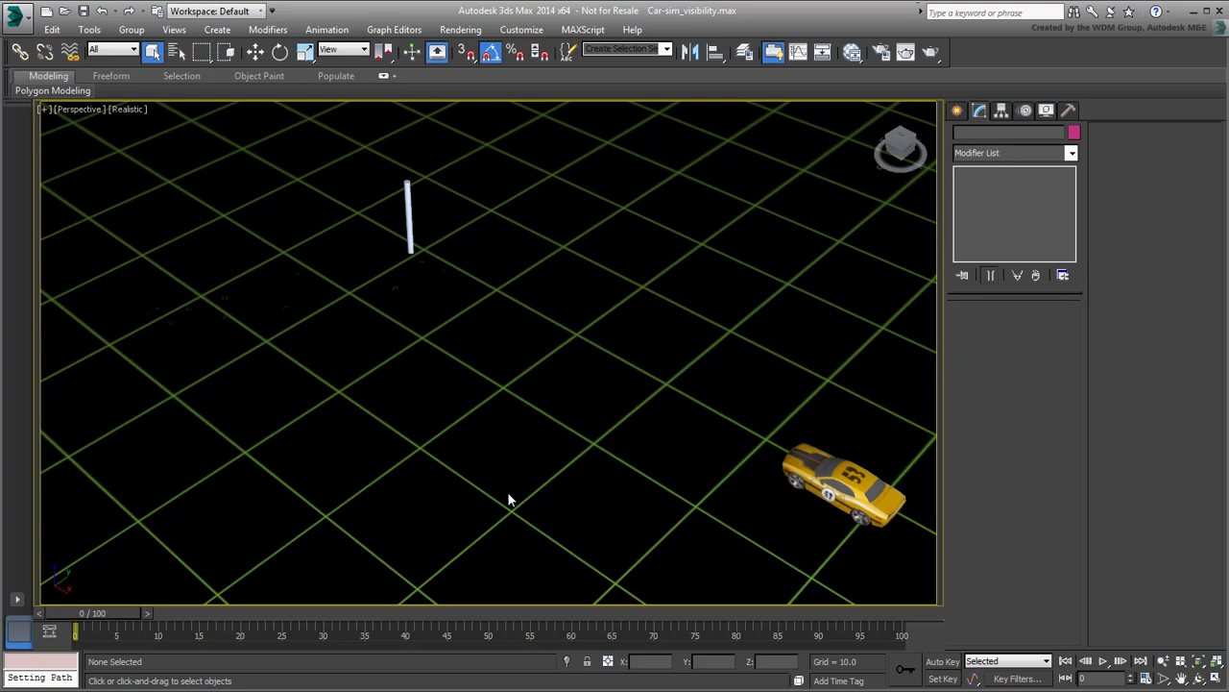
- Play the animation, stop at frame 51, and show wire edges over the shaded cars
{"action": "left_click", "coordinate": [1103, 661]}
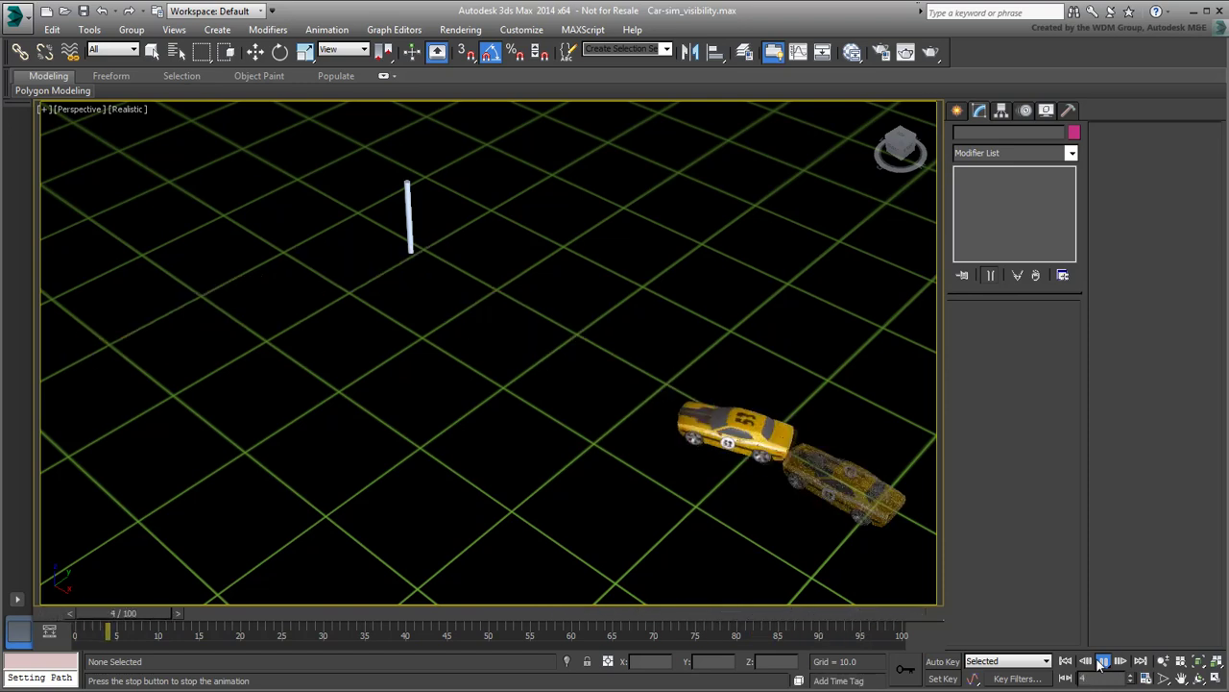
{"action": "left_click", "coordinate": [1102, 661]}
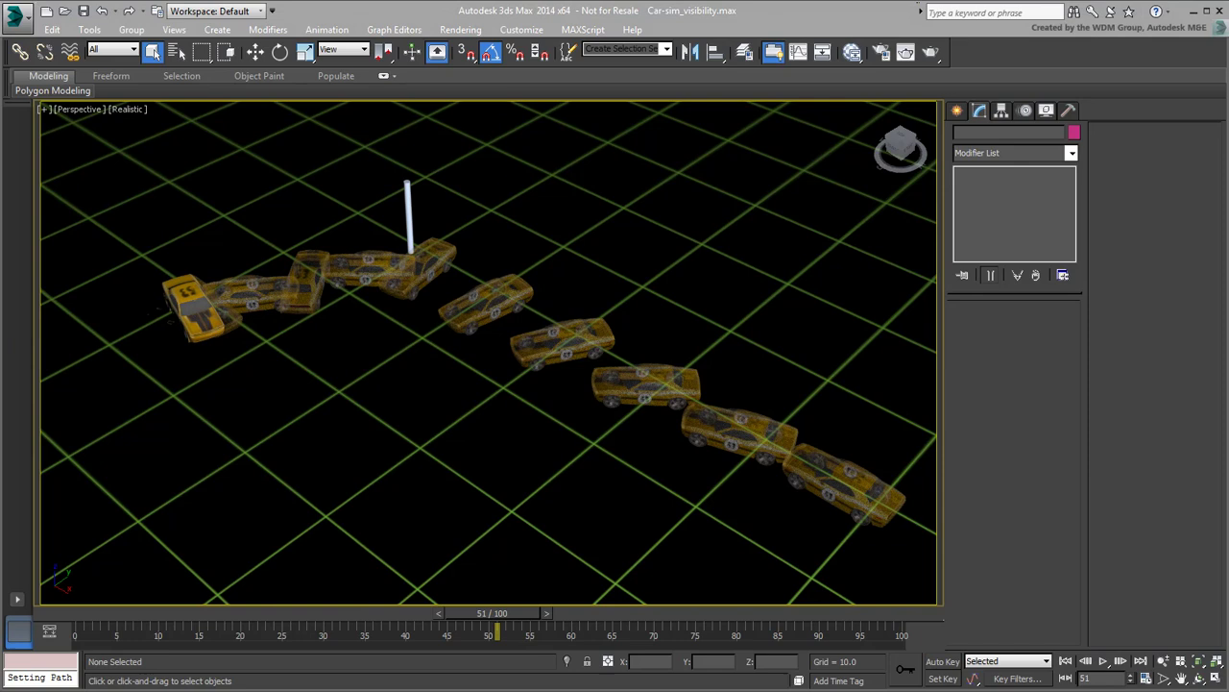
{"action": "key", "text": "F4"}
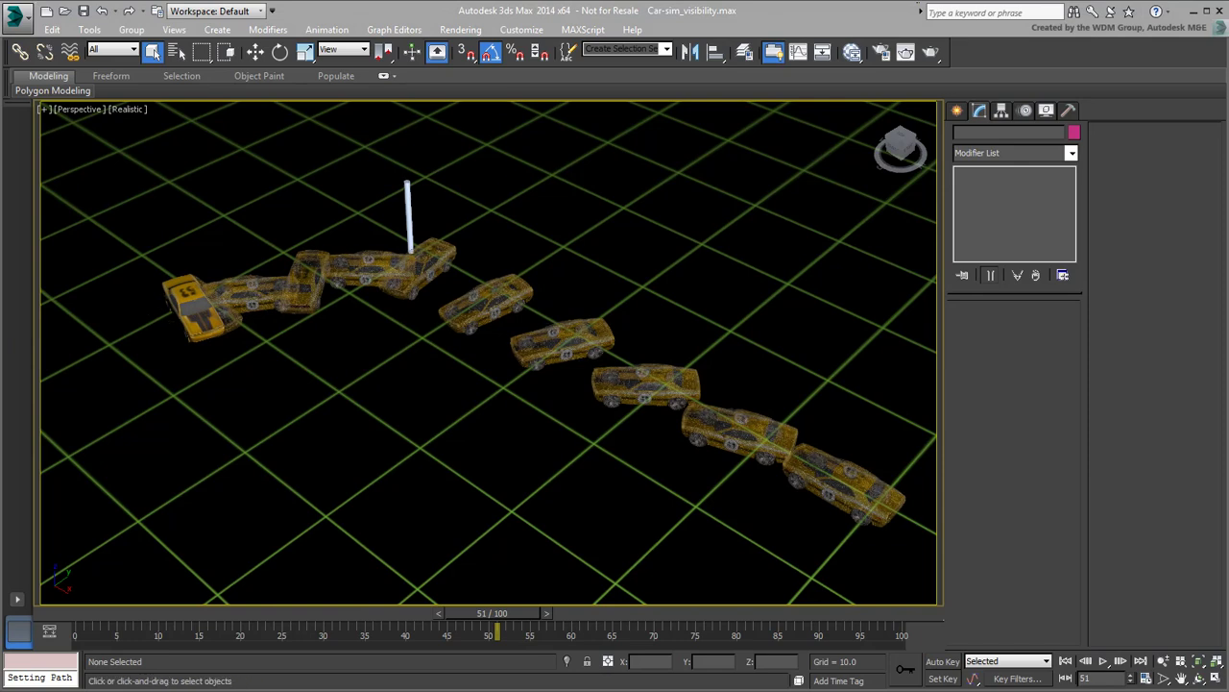
- Open the dropped Car-sim_completed.max without saving the current scene
{"action": "left_click_drag", "start_coordinate": [612, 272], "coordinate": [615, 274]}
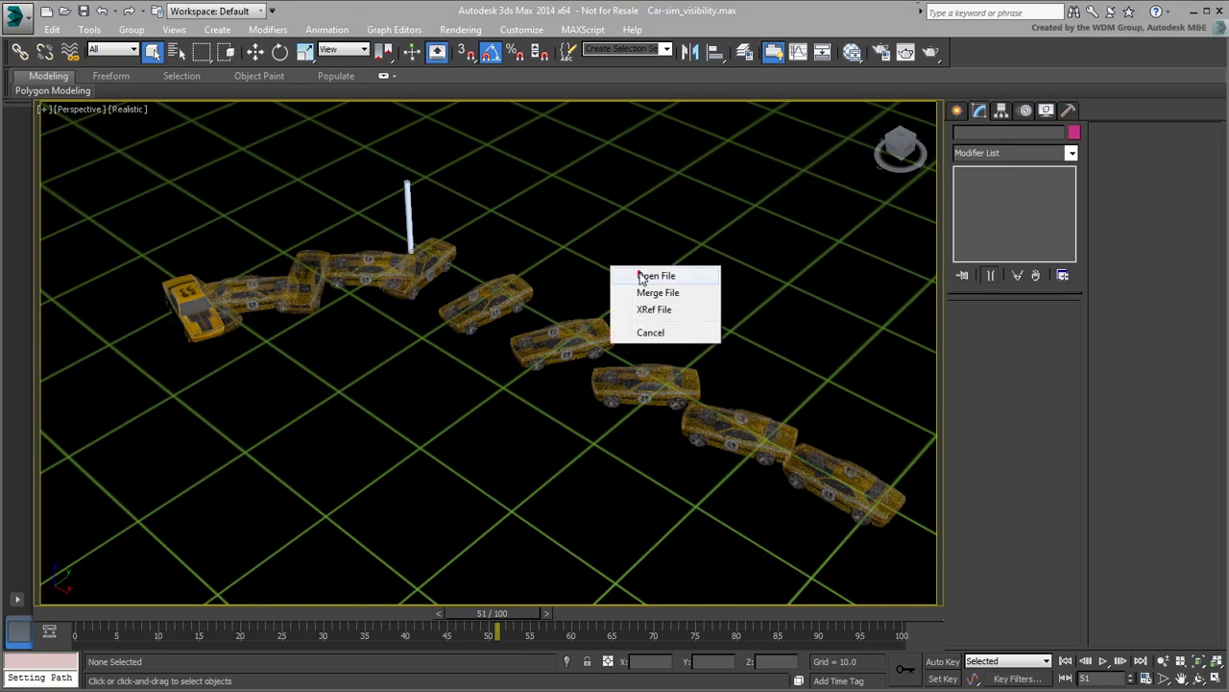
{"action": "left_click", "coordinate": [641, 276]}
{"action": "left_click", "coordinate": [614, 377]}
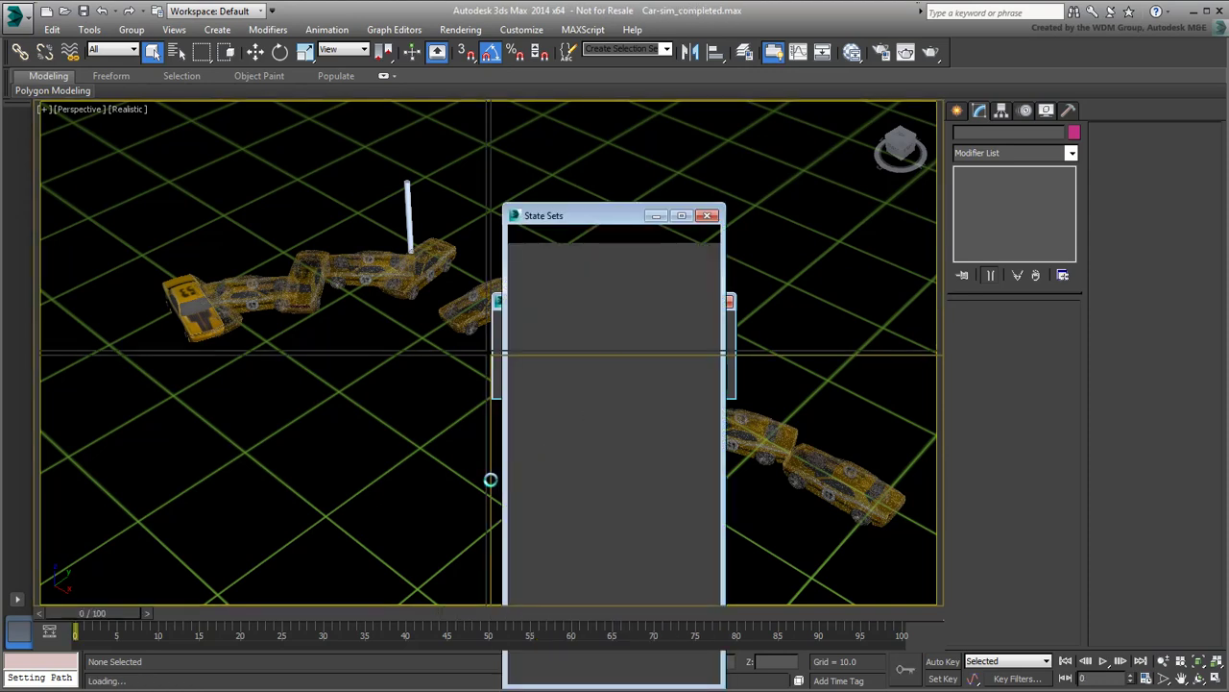
- Play the completed scene to frame 67 and render that frame
{"action": "left_click", "coordinate": [1102, 662]}
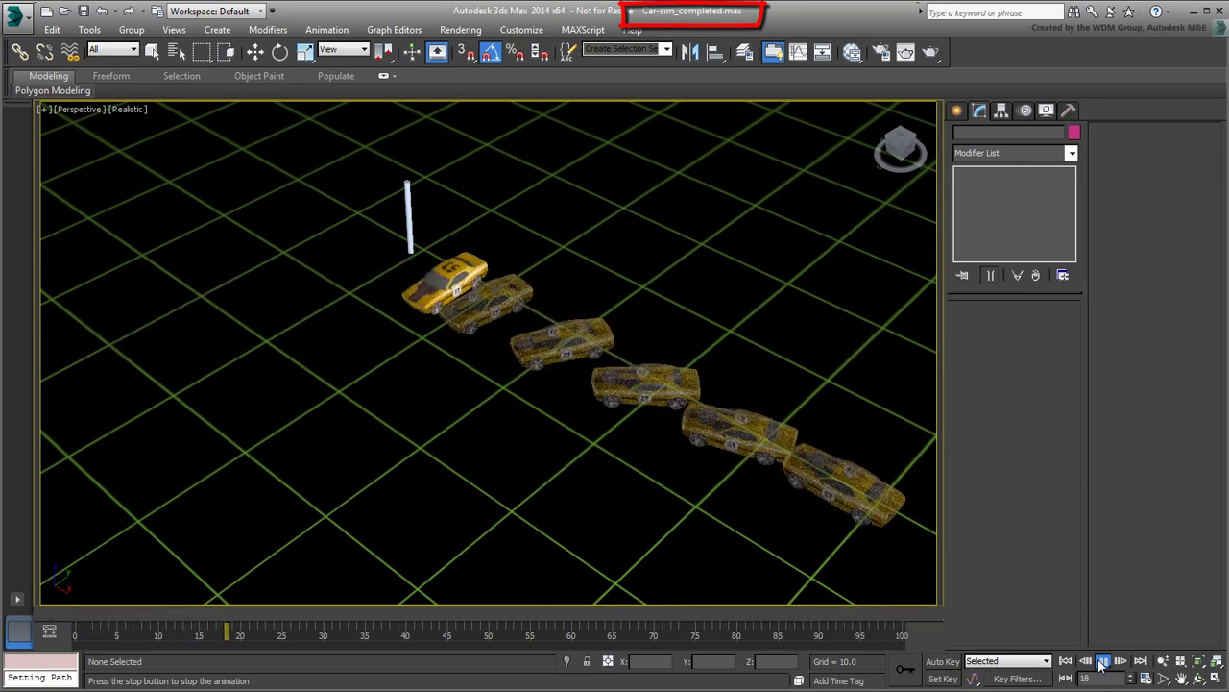
{"action": "left_click", "coordinate": [1103, 662]}
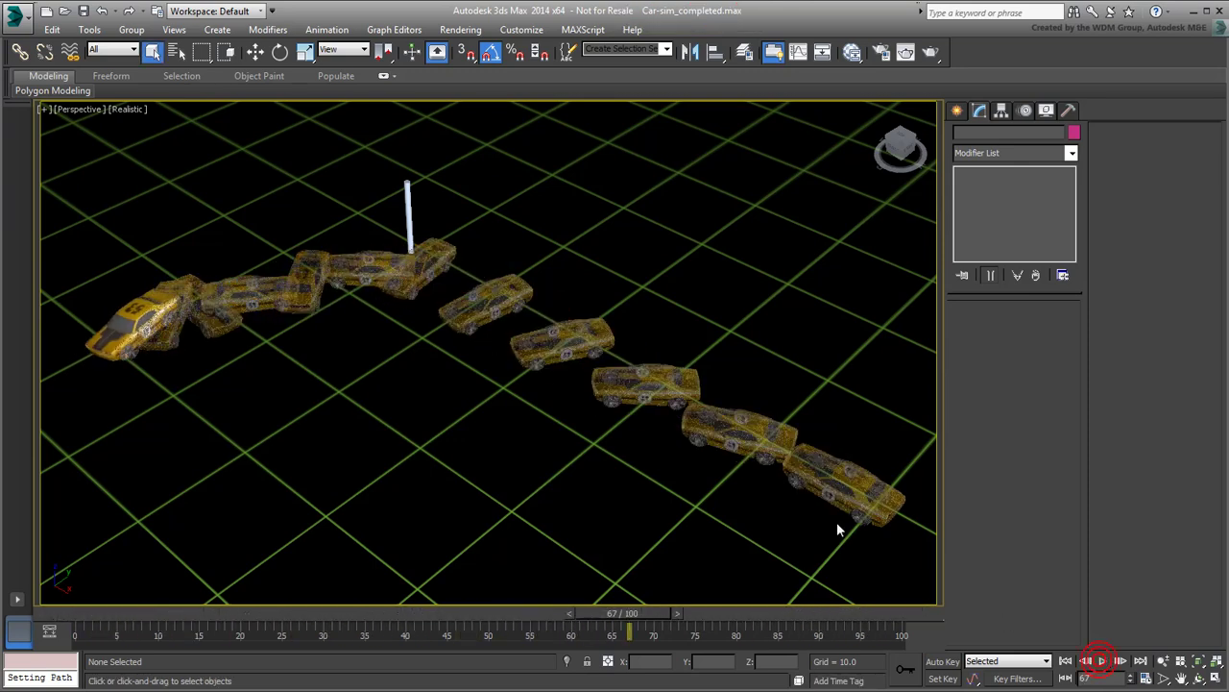
{"action": "left_click", "coordinate": [929, 55]}
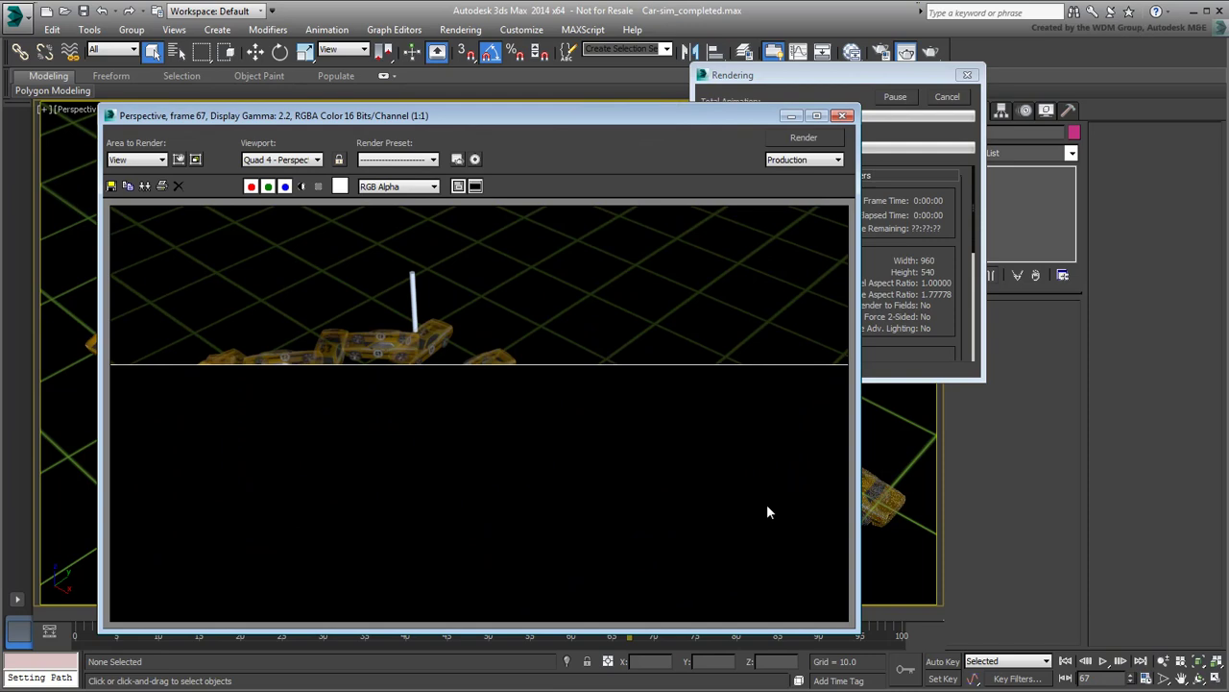